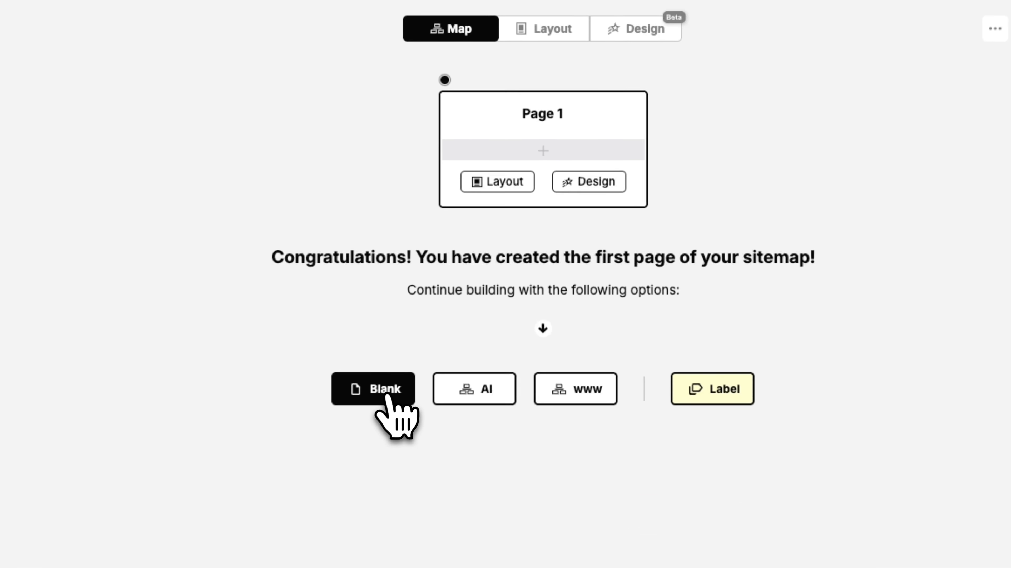
Add blank pages linked under Page 1 from the card's add-page choices.
{"action": "left_click", "coordinate": [519, 279]}
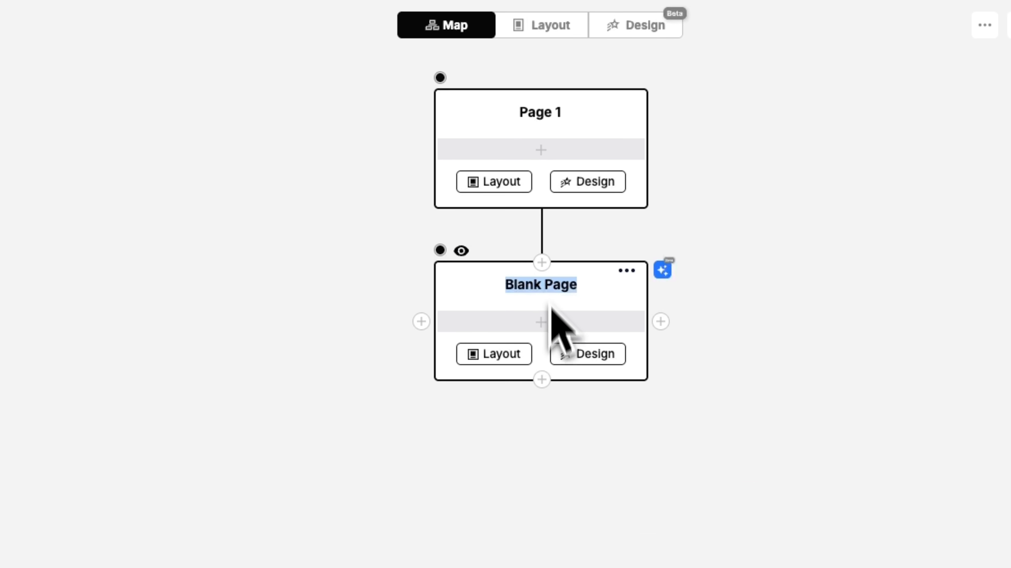
{"action": "left_click", "coordinate": [542, 380]}
{"action": "left_click", "coordinate": [517, 326]}
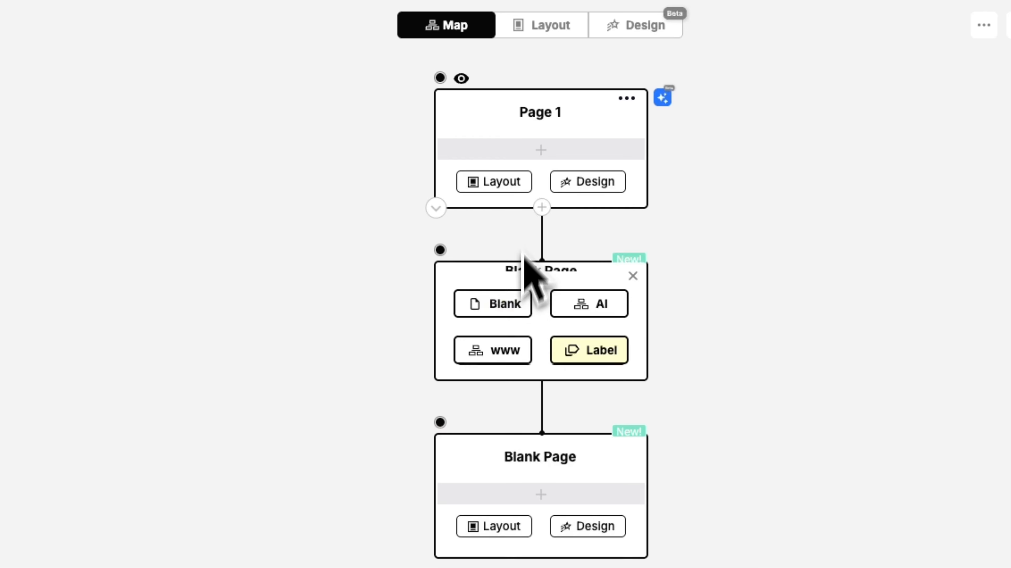
{"action": "left_click", "coordinate": [542, 207]}
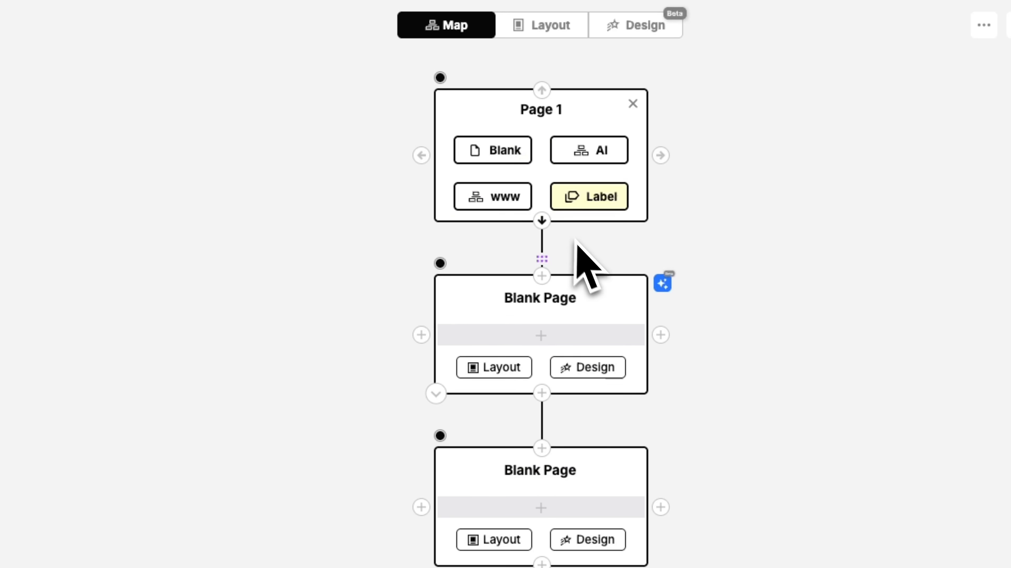
Rearrange the cards so Page 1 has two blank children, one nesting the third.
{"action": "left_click_drag", "start_coordinate": [452, 458], "coordinate": [811, 320]}
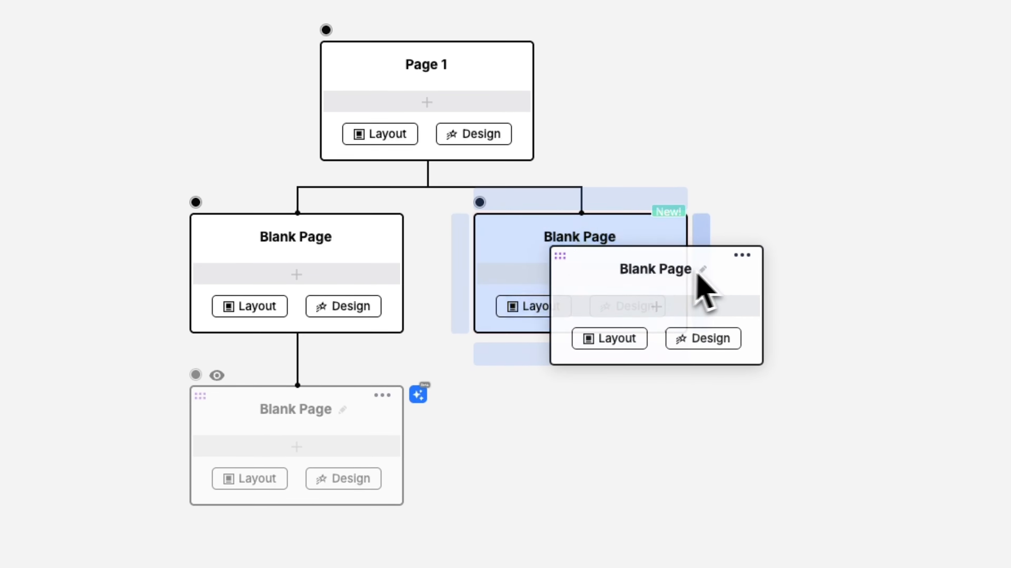
{"action": "left_click_drag", "start_coordinate": [698, 276], "coordinate": [703, 271]}
{"action": "left_click_drag", "start_coordinate": [423, 259], "coordinate": [666, 355]}
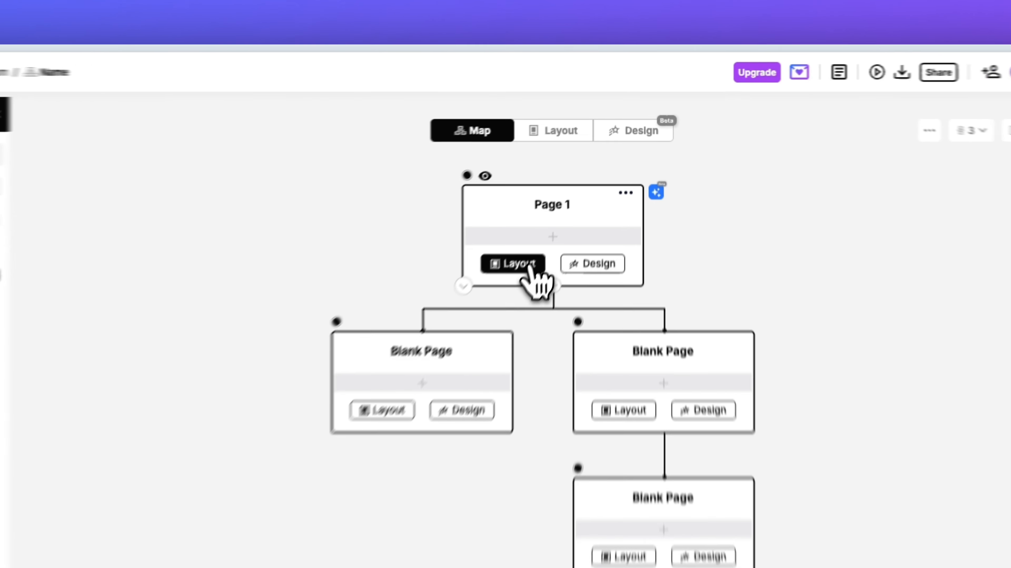
Open Page 1's layout and drop a text element into its empty first section.
{"action": "left_click", "coordinate": [582, 181]}
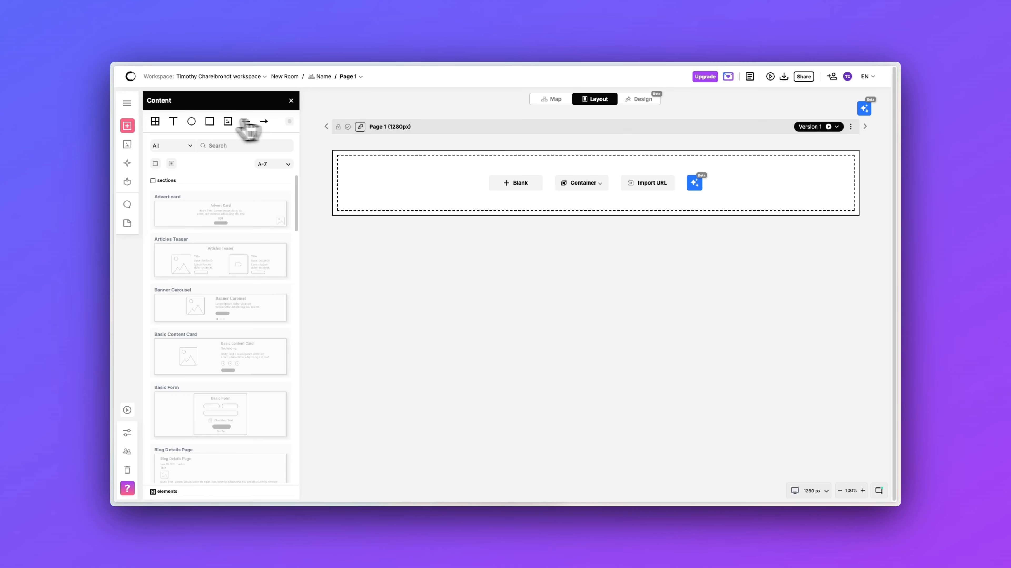
{"action": "left_click", "coordinate": [173, 122]}
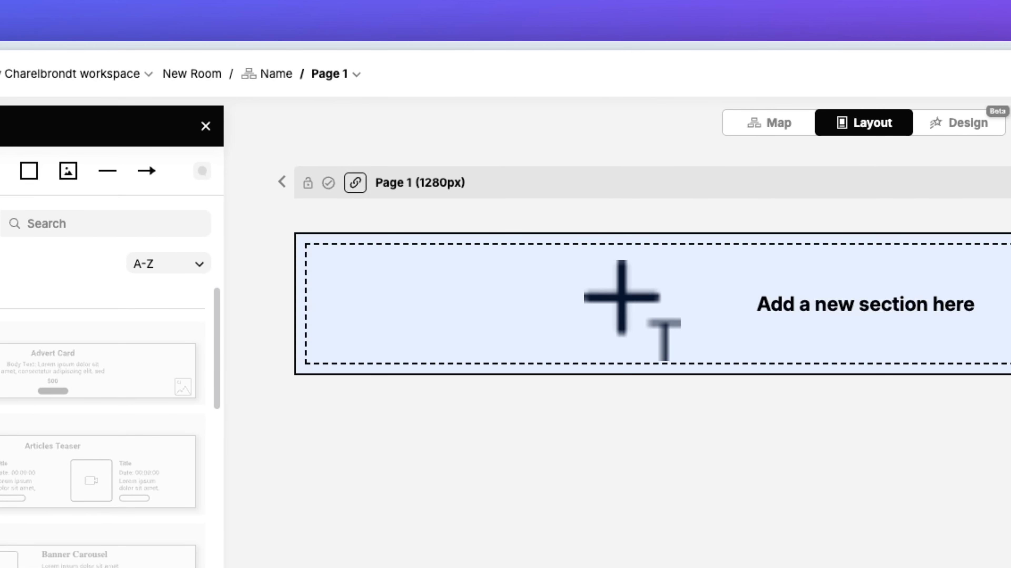
{"action": "left_click", "coordinate": [622, 304]}
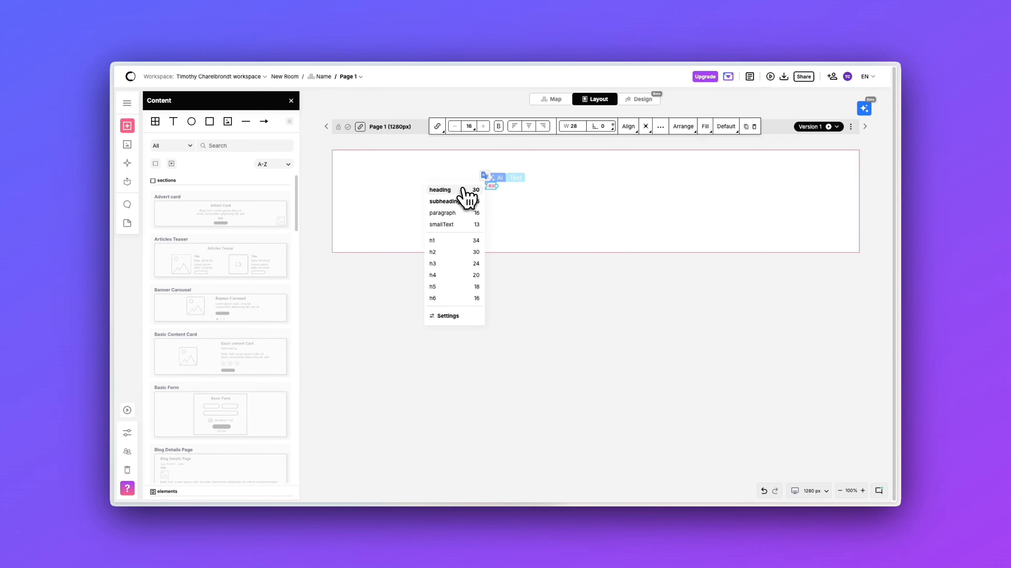
Style the text as a heading reading 'Headline' and move it toward the section's left.
{"action": "left_click", "coordinate": [461, 190]}
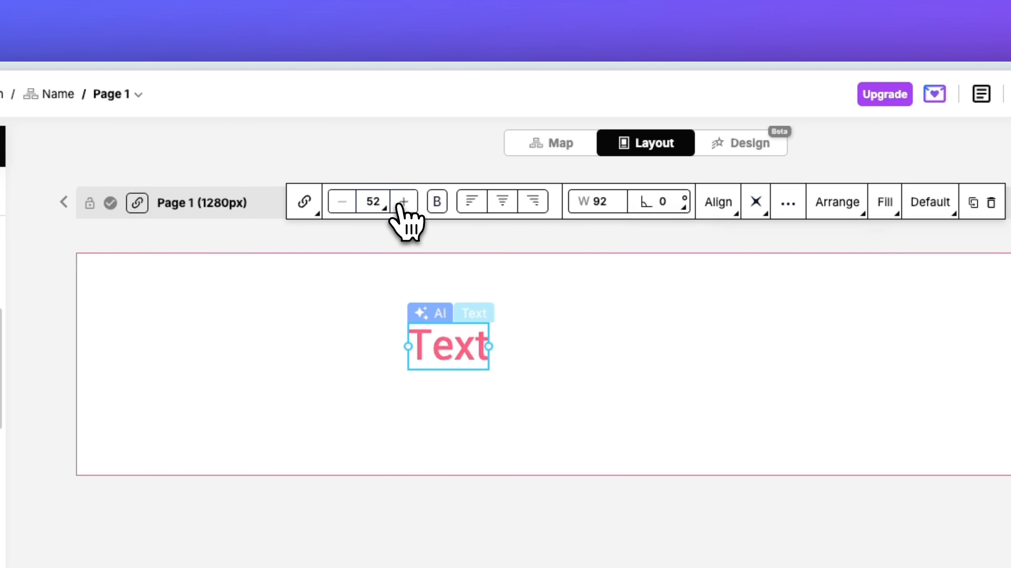
{"action": "double_click", "coordinate": [472, 358]}
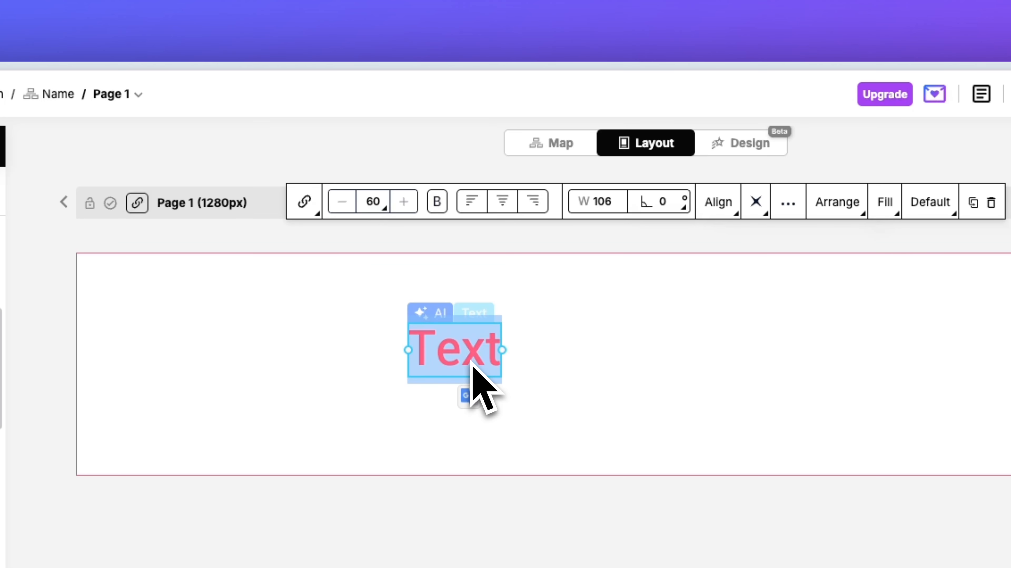
{"action": "type", "text": "H"}
{"action": "left_click", "coordinate": [636, 396]}
{"action": "left_click", "coordinate": [535, 354]}
{"action": "left_click_drag", "start_coordinate": [535, 354], "coordinate": [384, 345]}
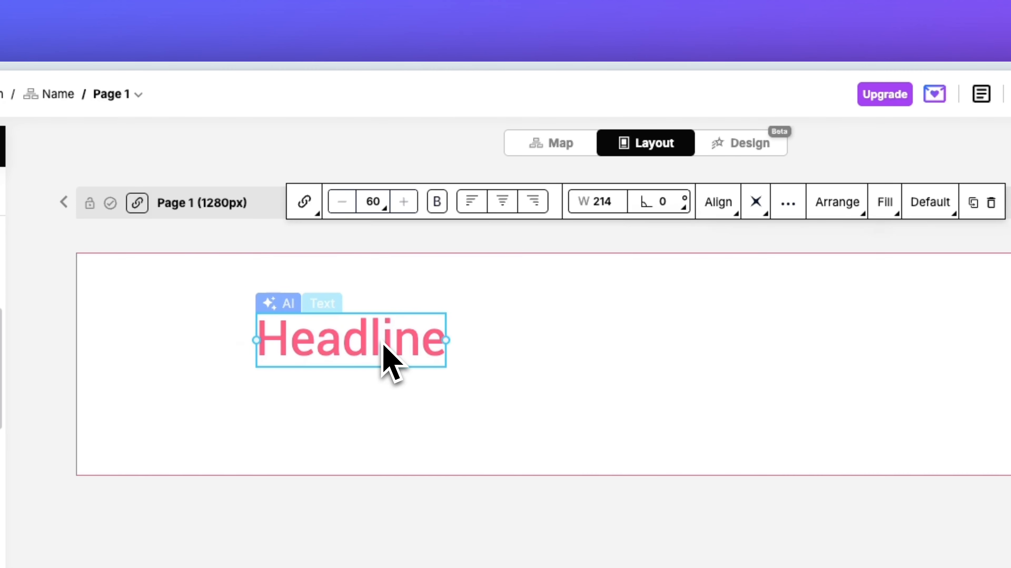
{"action": "left_click", "coordinate": [537, 396]}
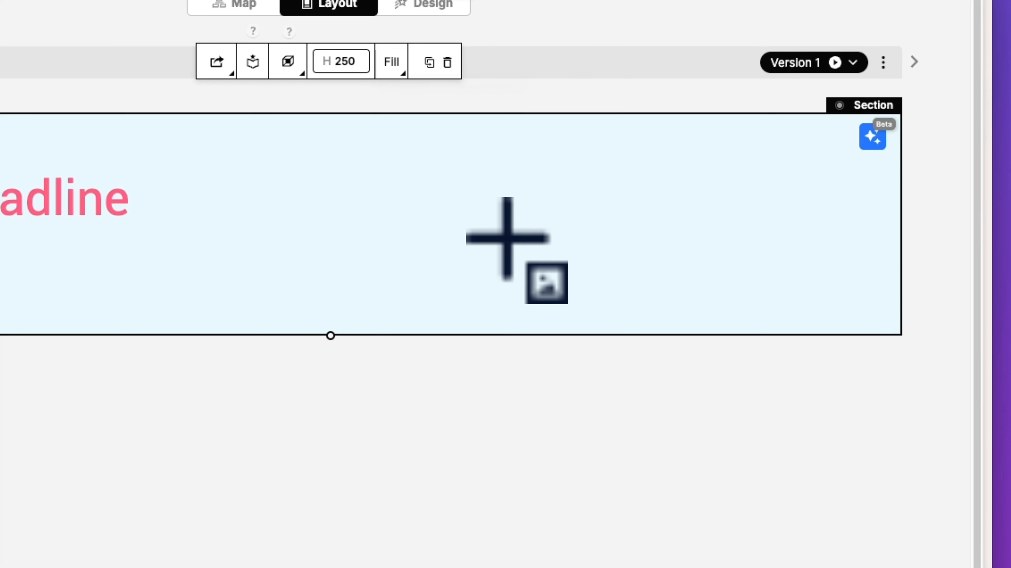
Place an image placeholder beside the Headline and stretch the section taller.
{"action": "left_click", "coordinate": [521, 237]}
{"action": "left_click_drag", "start_coordinate": [568, 275], "coordinate": [727, 452]}
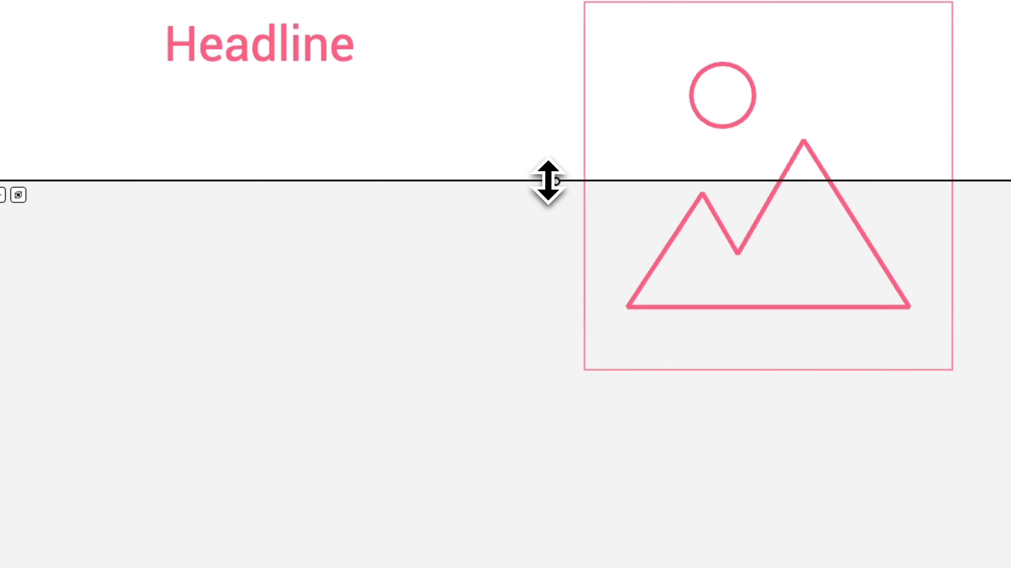
{"action": "left_click_drag", "start_coordinate": [560, 213], "coordinate": [552, 547]}
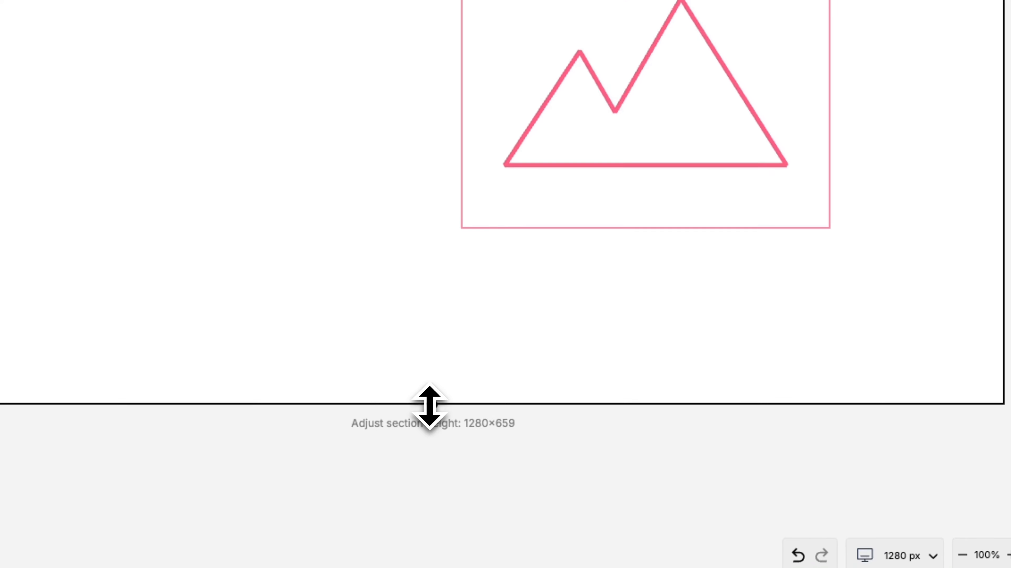
{"action": "left_click_drag", "start_coordinate": [621, 102], "coordinate": [635, 127]}
Add a new text element below the Headline.
{"action": "left_click", "coordinate": [293, 191]}
{"action": "left_click", "coordinate": [51, 169]}
{"action": "left_click", "coordinate": [582, 414]}
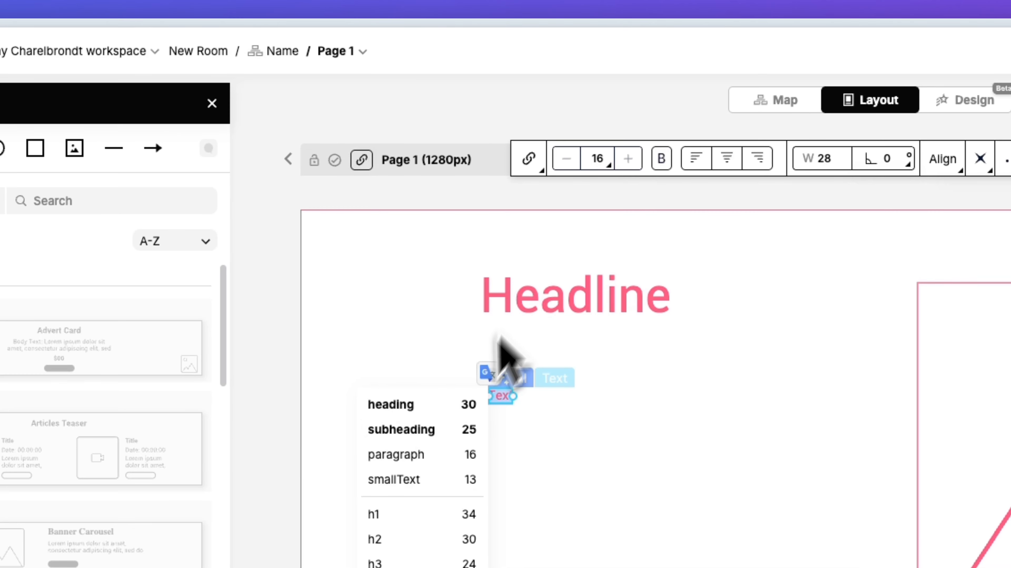
Make the new text a 'Subheading' styled subheading and raise its font size to 29.
{"action": "left_click", "coordinate": [445, 432]}
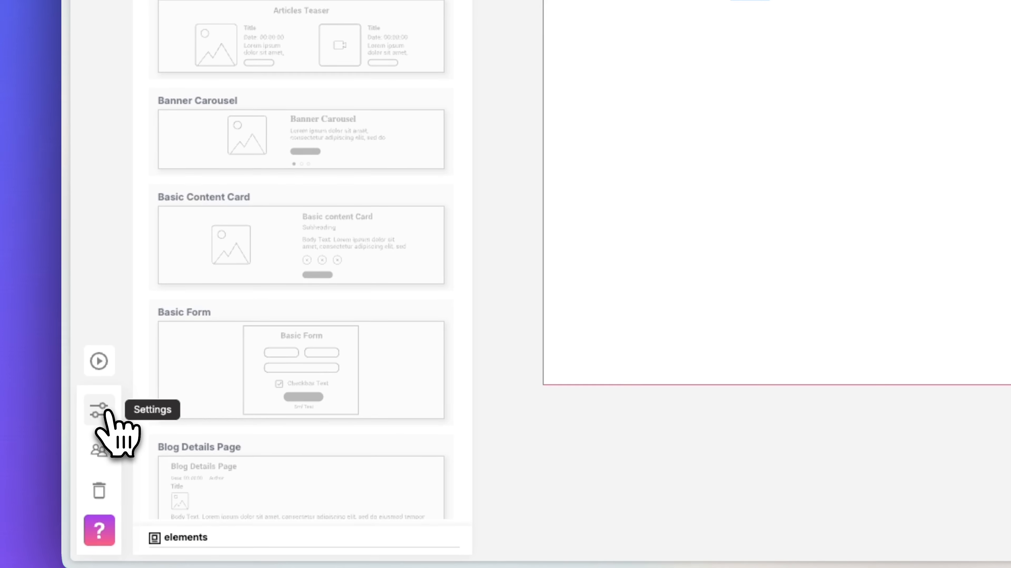
{"action": "left_click", "coordinate": [107, 414]}
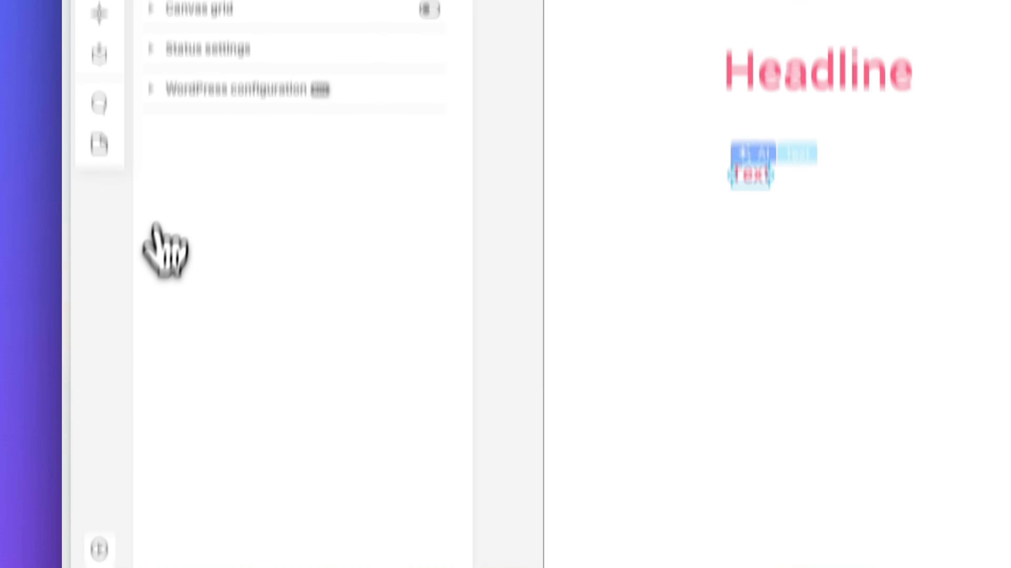
{"action": "left_click", "coordinate": [161, 239]}
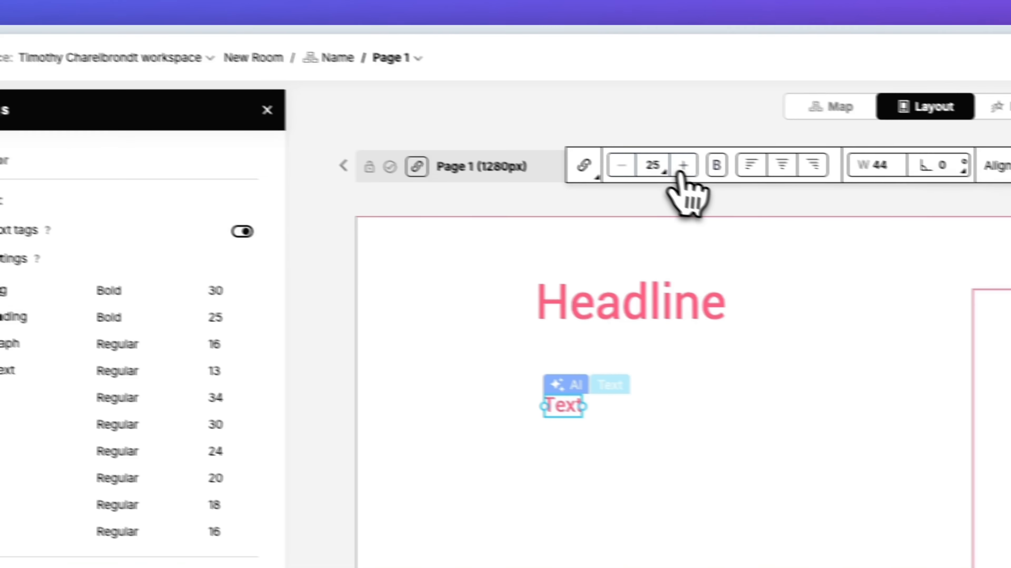
{"action": "left_click", "coordinate": [870, 202]}
{"action": "left_click", "coordinate": [871, 202]}
{"action": "left_click", "coordinate": [871, 202]}
{"action": "left_click", "coordinate": [871, 201]}
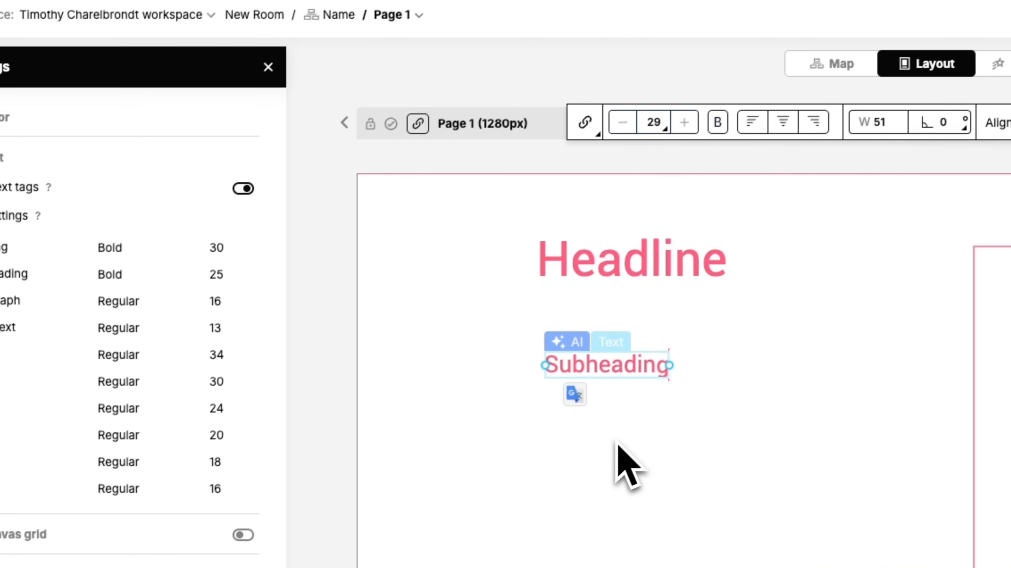
{"action": "left_click", "coordinate": [580, 473]}
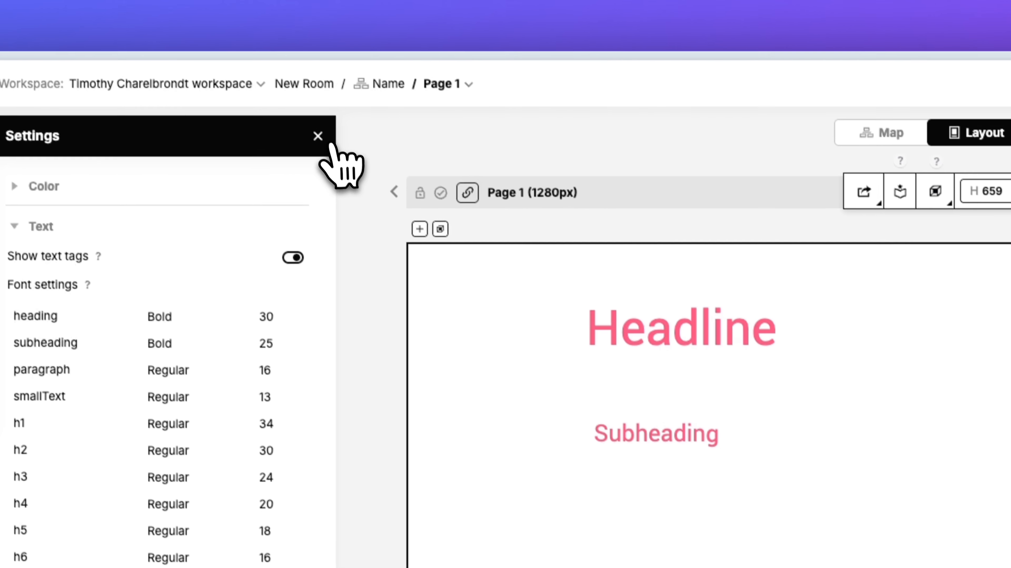
Replace the subheading with an AI-generated sentence of the chosen word count.
{"action": "left_click", "coordinate": [323, 146]}
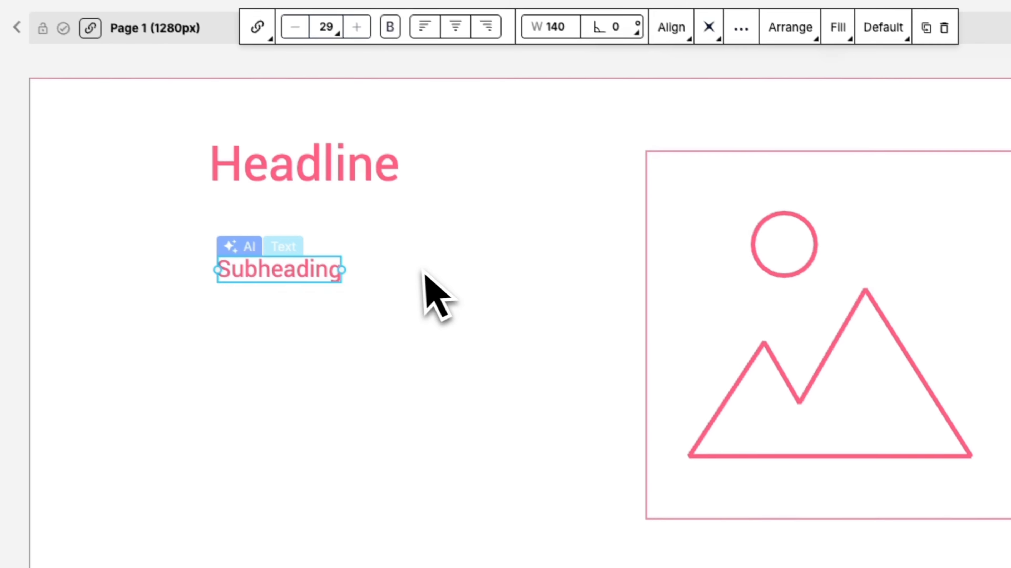
{"action": "left_click", "coordinate": [314, 283]}
{"action": "left_click", "coordinate": [302, 271]}
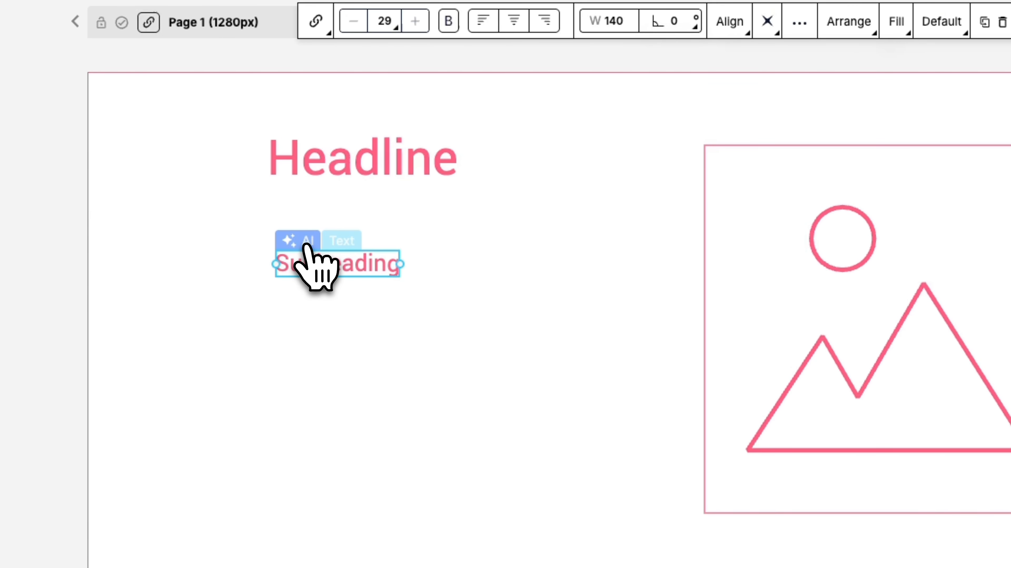
{"action": "left_click", "coordinate": [307, 248]}
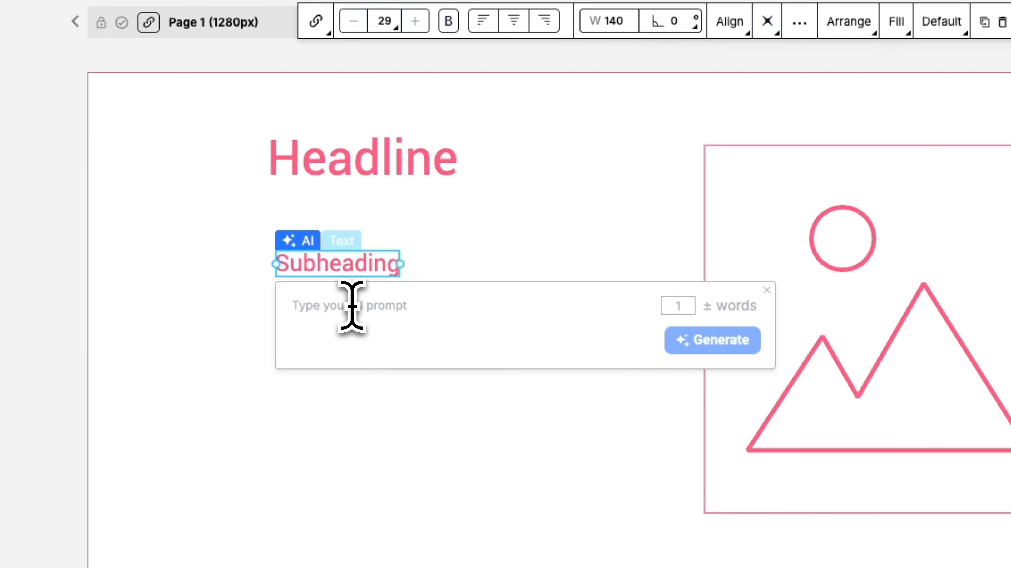
{"action": "left_click", "coordinate": [677, 305]}
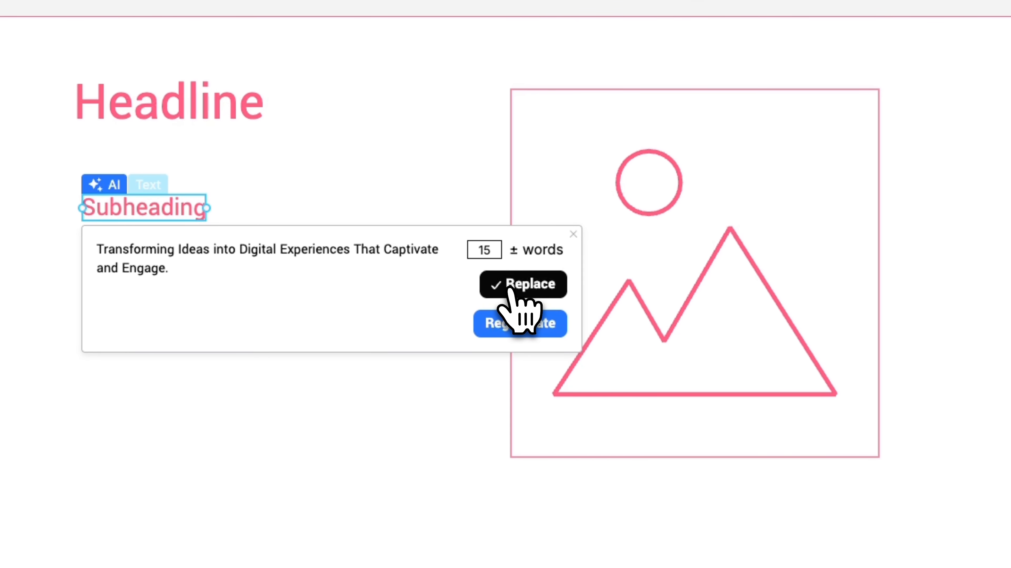
{"action": "left_click", "coordinate": [510, 290]}
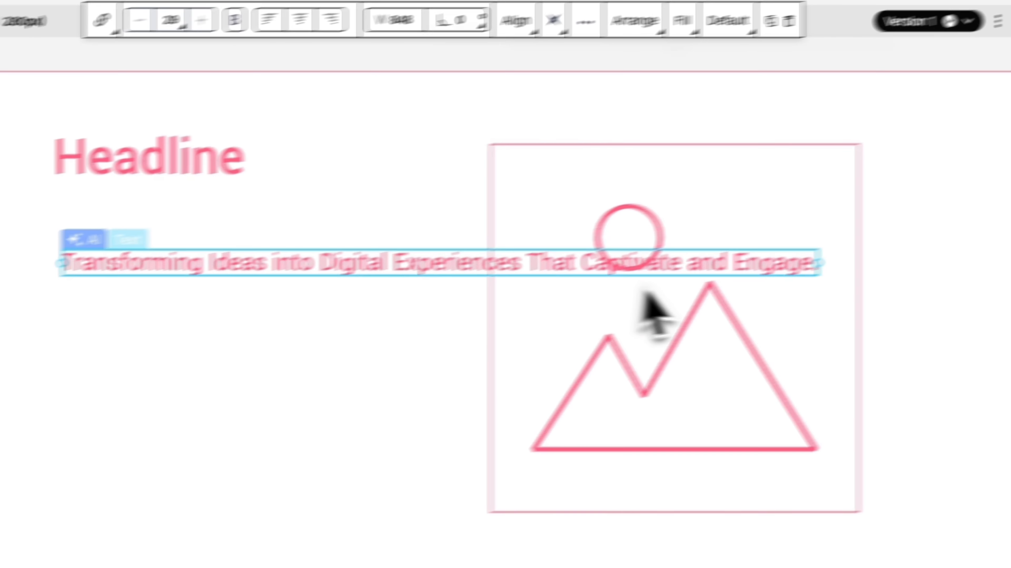
Narrow and reposition the subheading, then reduce its font size to 25.
{"action": "left_click_drag", "start_coordinate": [702, 296], "coordinate": [641, 381]}
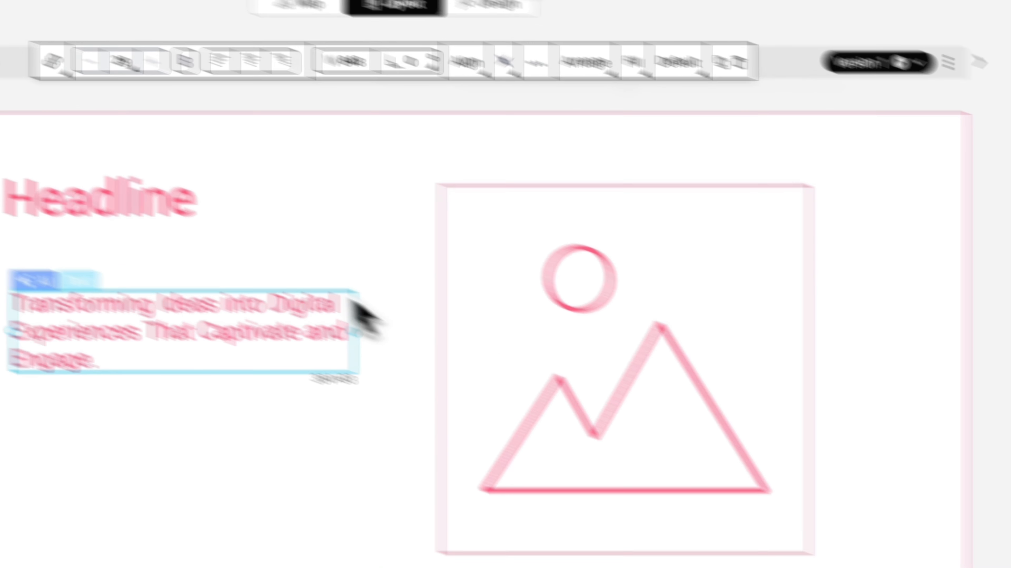
{"action": "left_click_drag", "start_coordinate": [579, 398], "coordinate": [544, 417]}
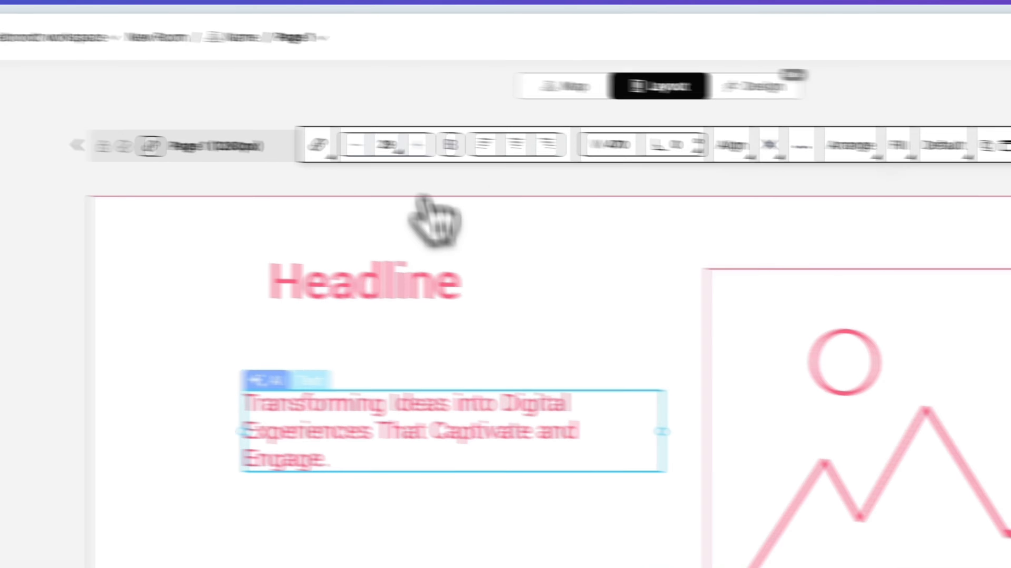
{"action": "left_click", "coordinate": [299, 134]}
{"action": "left_click", "coordinate": [299, 134]}
{"action": "left_click", "coordinate": [601, 170]}
{"action": "left_click", "coordinate": [601, 170]}
Draw a rectangle below the subheading and centre a Text label inside it.
{"action": "left_click", "coordinate": [631, 319]}
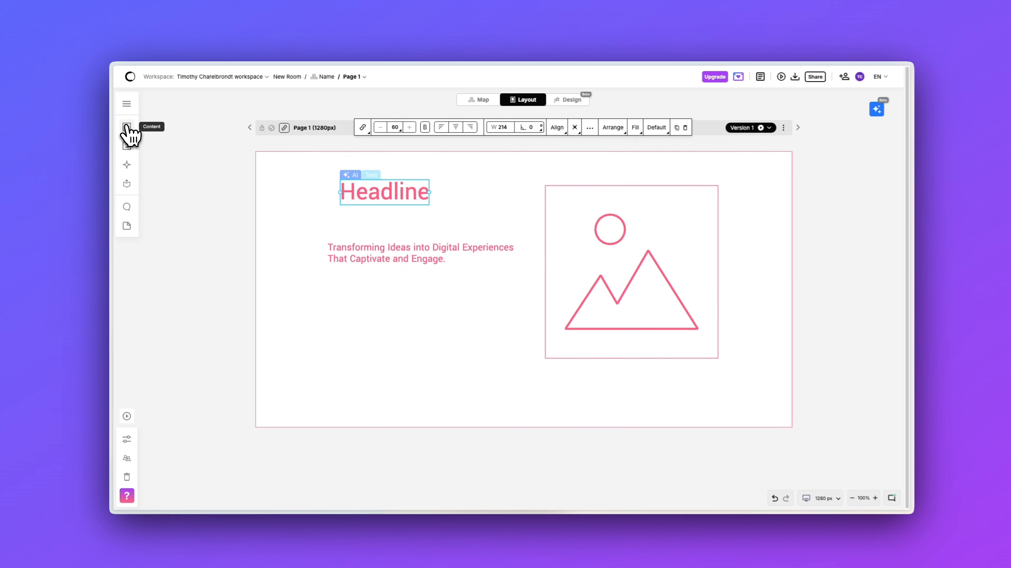
{"action": "left_click", "coordinate": [127, 127]}
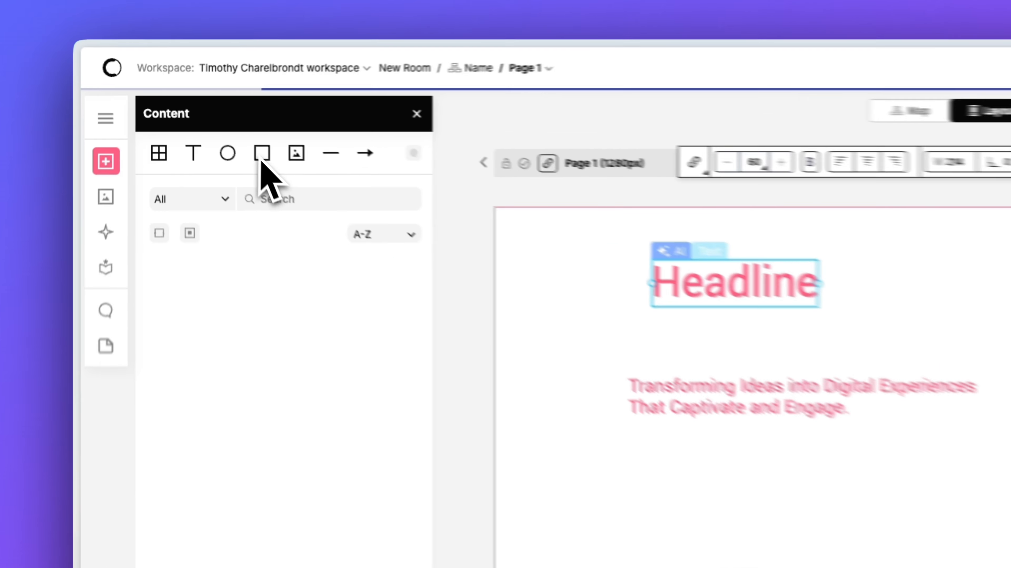
{"action": "left_click", "coordinate": [278, 165]}
{"action": "left_click_drag", "start_coordinate": [703, 509], "coordinate": [821, 544]}
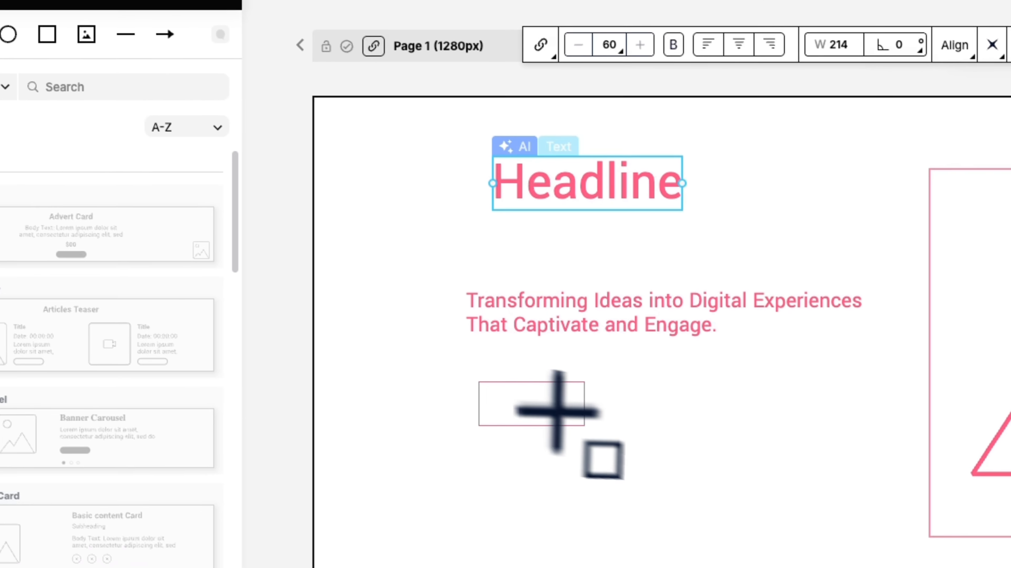
{"action": "left_click_drag", "start_coordinate": [591, 416], "coordinate": [592, 414]}
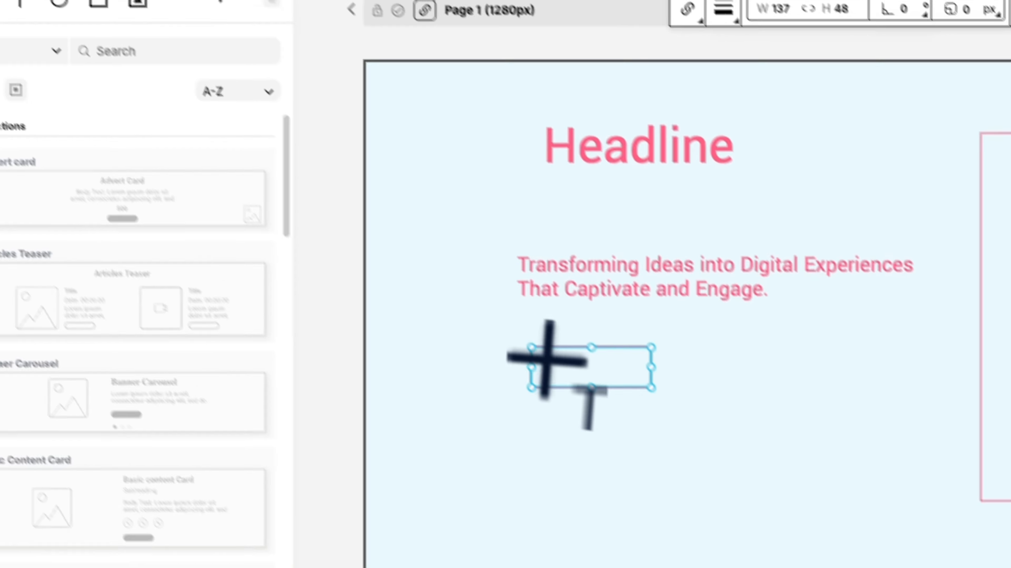
{"action": "left_click", "coordinate": [738, 532]}
{"action": "left_click", "coordinate": [760, 558]}
{"action": "left_click", "coordinate": [547, 349]}
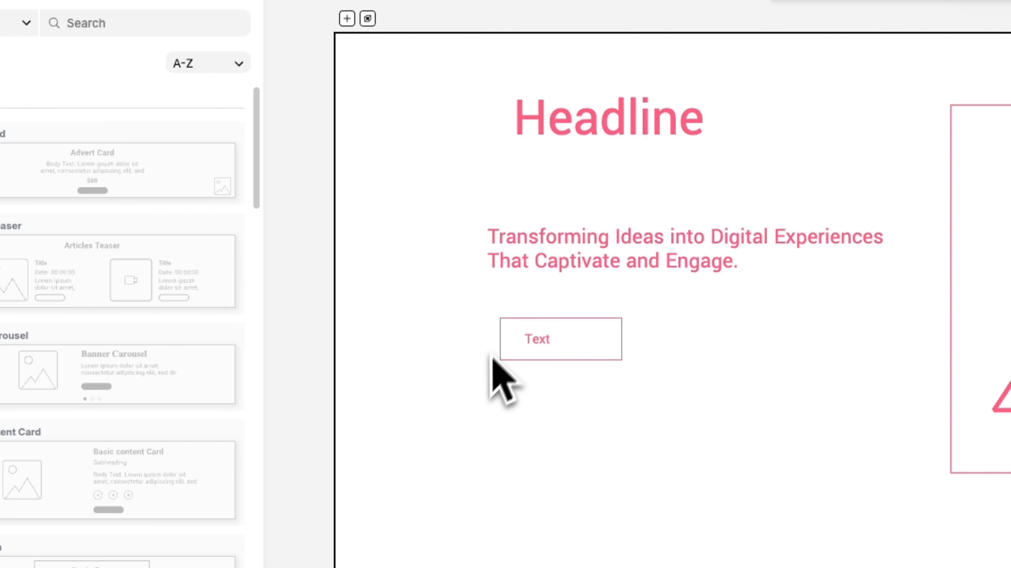
{"action": "left_click_drag", "start_coordinate": [539, 341], "coordinate": [570, 346]}
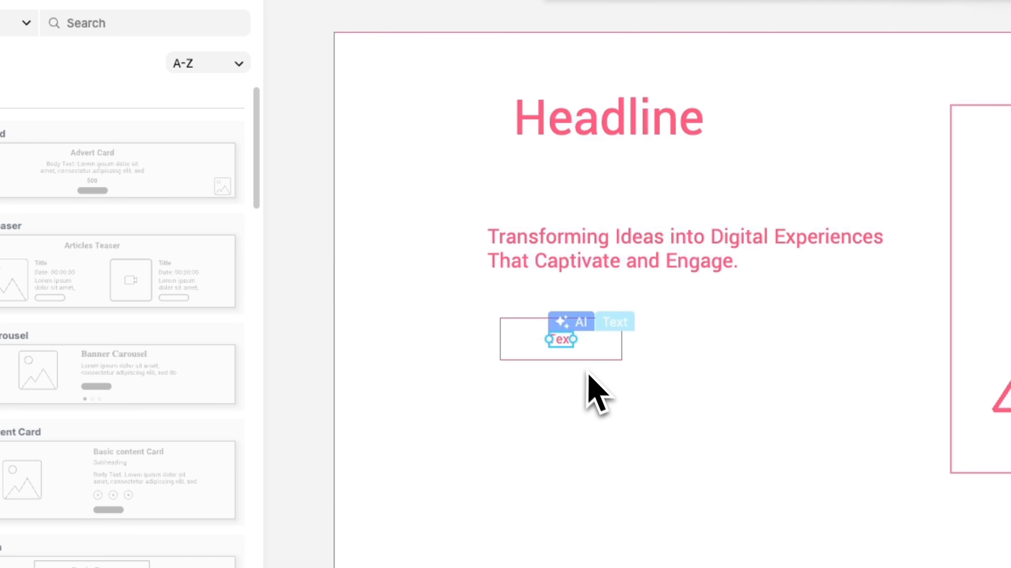
Group the rectangle with its label and move the button left and higher.
{"action": "left_click", "coordinate": [592, 355]}
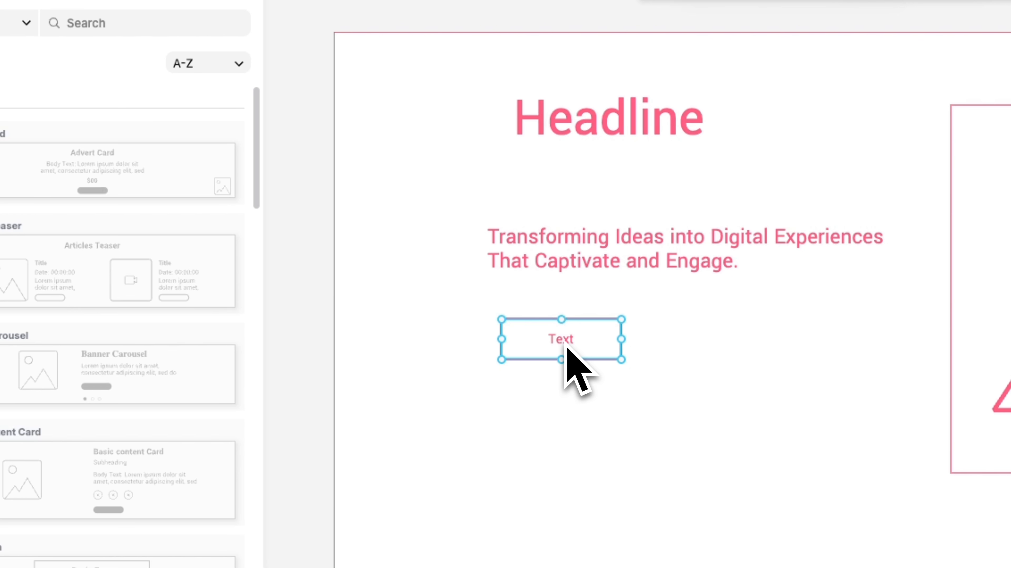
{"action": "left_click", "coordinate": [619, 415]}
{"action": "left_click_drag", "start_coordinate": [586, 367], "coordinate": [482, 309]}
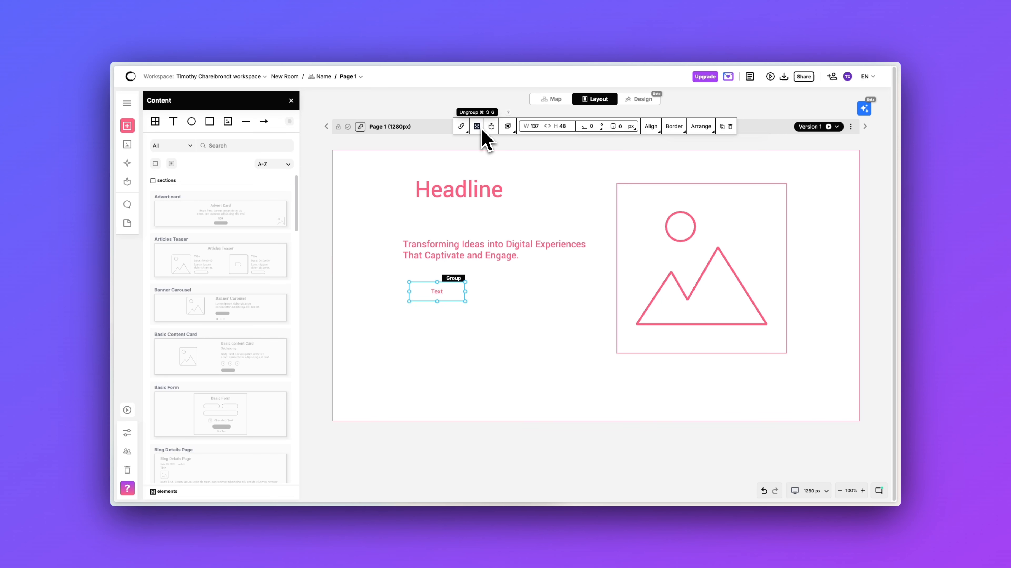
{"action": "left_click", "coordinate": [473, 311]}
{"action": "left_click_drag", "start_coordinate": [444, 289], "coordinate": [484, 318]}
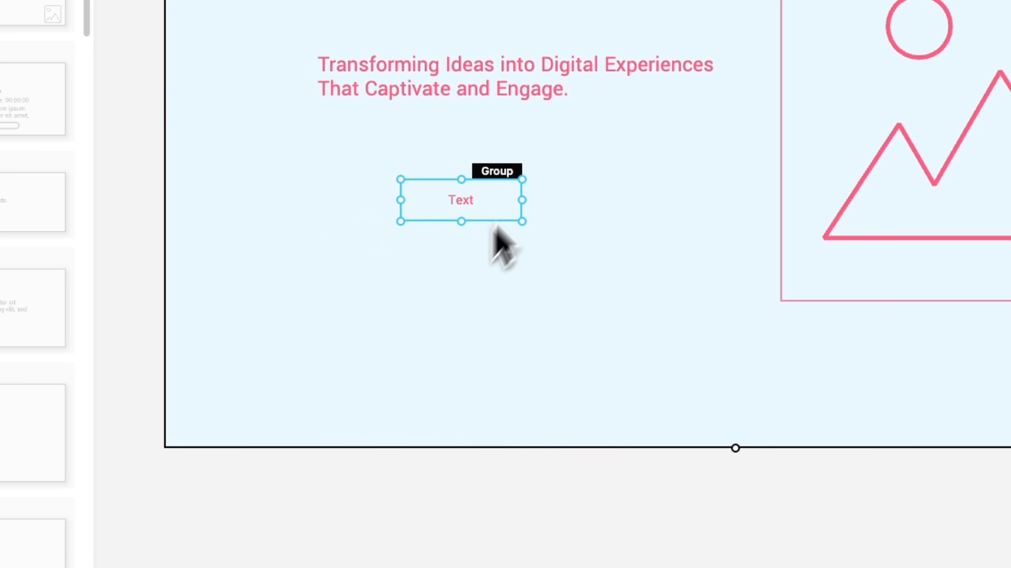
{"action": "left_click_drag", "start_coordinate": [495, 227], "coordinate": [438, 195]}
Add a new section below the hero and draw an ellipse in it.
{"action": "left_click", "coordinate": [525, 219]}
{"action": "left_click", "coordinate": [456, 200]}
{"action": "left_click", "coordinate": [673, 190]}
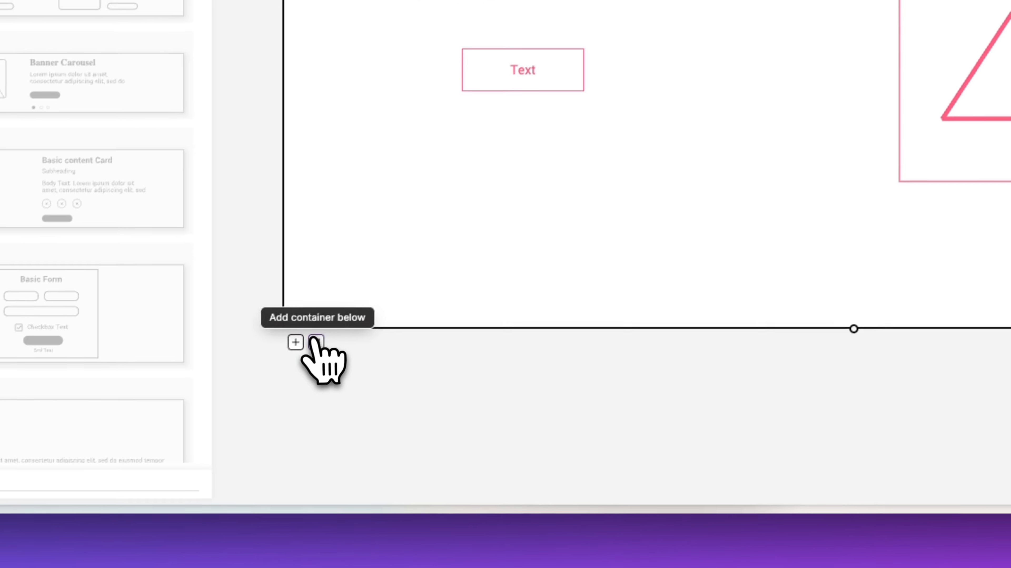
{"action": "left_click", "coordinate": [239, 399]}
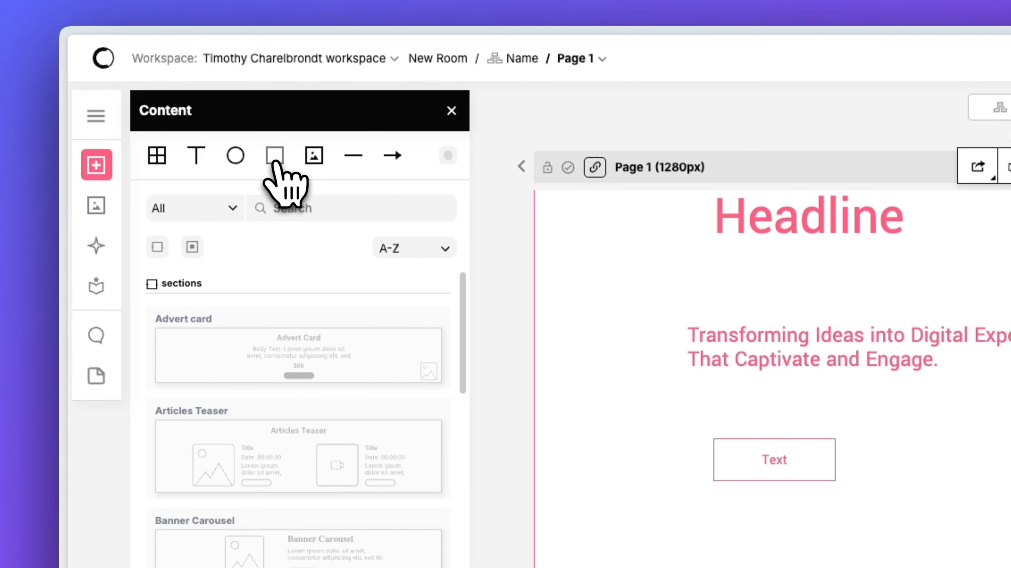
{"action": "left_click", "coordinate": [209, 112]}
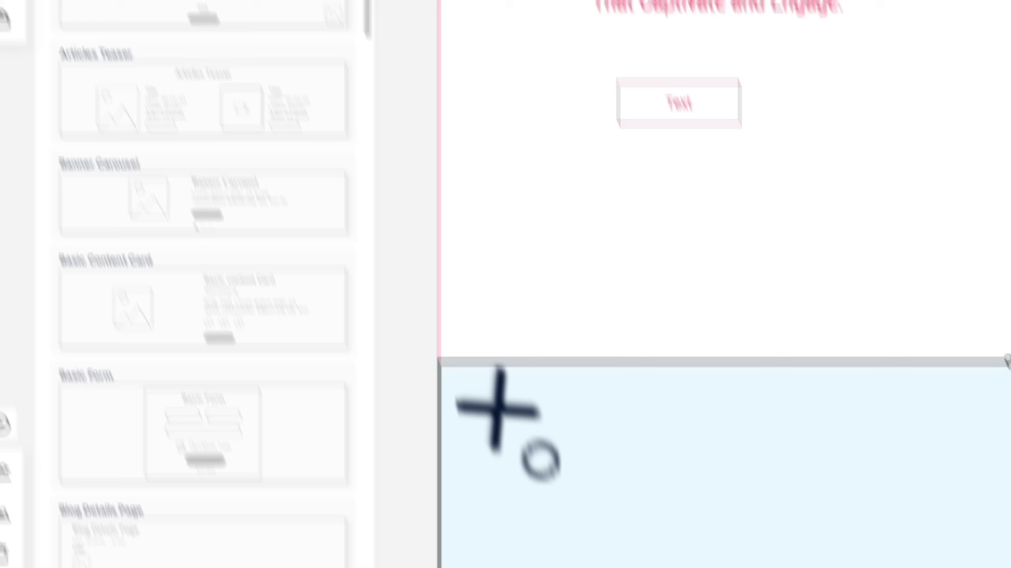
{"action": "mouse_move", "coordinate": [508, 424]}
{"action": "left_mouse_down"}
{"action": "mouse_move", "coordinate": [564, 454]}
{"action": "mouse_move", "coordinate": [633, 523]}
{"action": "left_mouse_up"}
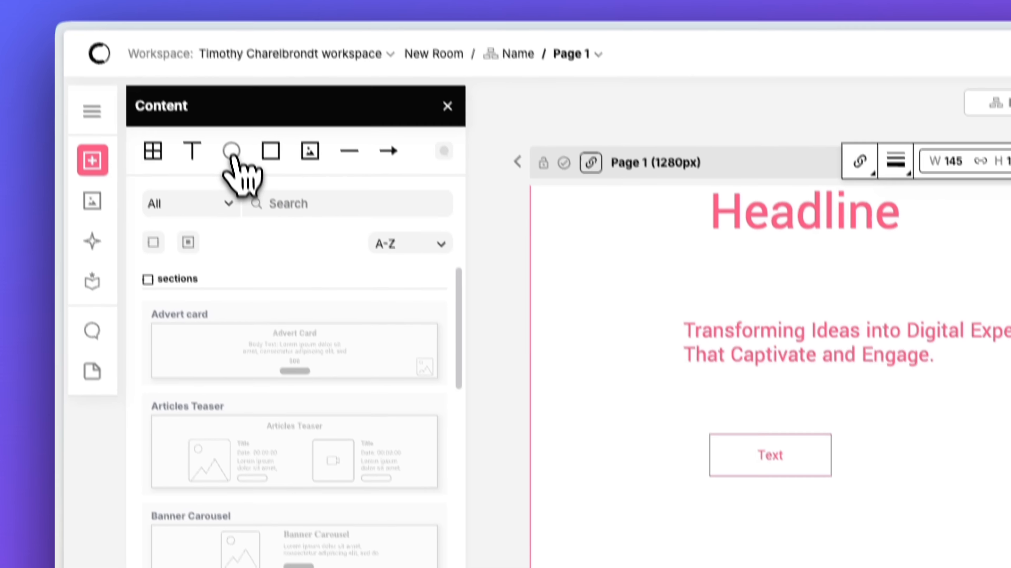
Draw a second ellipse, reshape it into a circle and align it beside the first.
{"action": "left_click", "coordinate": [232, 156]}
{"action": "left_click_drag", "start_coordinate": [442, 339], "coordinate": [591, 440]}
{"action": "left_click_drag", "start_coordinate": [558, 402], "coordinate": [520, 373]}
{"action": "left_click_drag", "start_coordinate": [553, 302], "coordinate": [511, 292]}
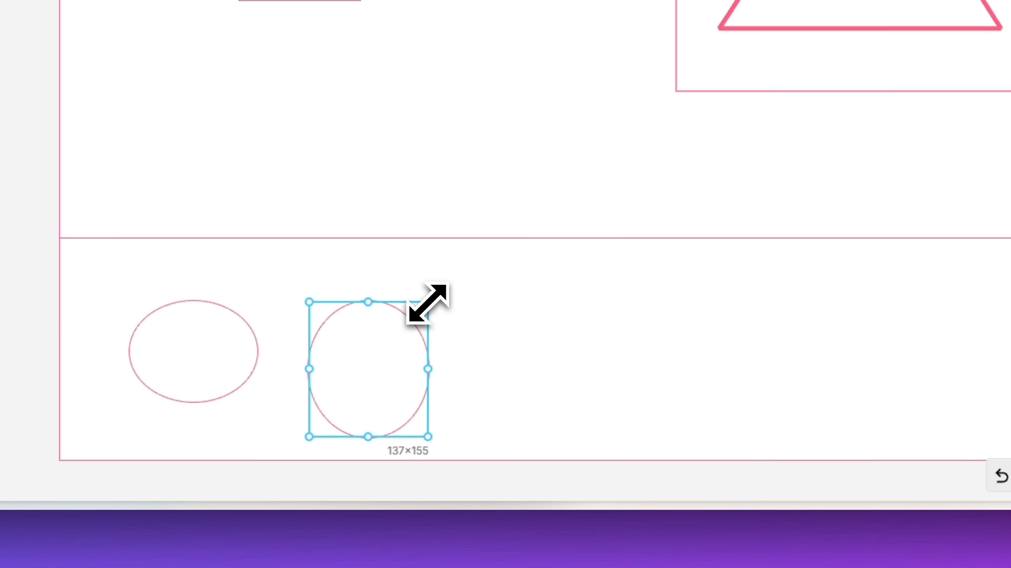
{"action": "left_click_drag", "start_coordinate": [486, 263], "coordinate": [626, 330]}
{"action": "left_click_drag", "start_coordinate": [449, 379], "coordinate": [456, 318]}
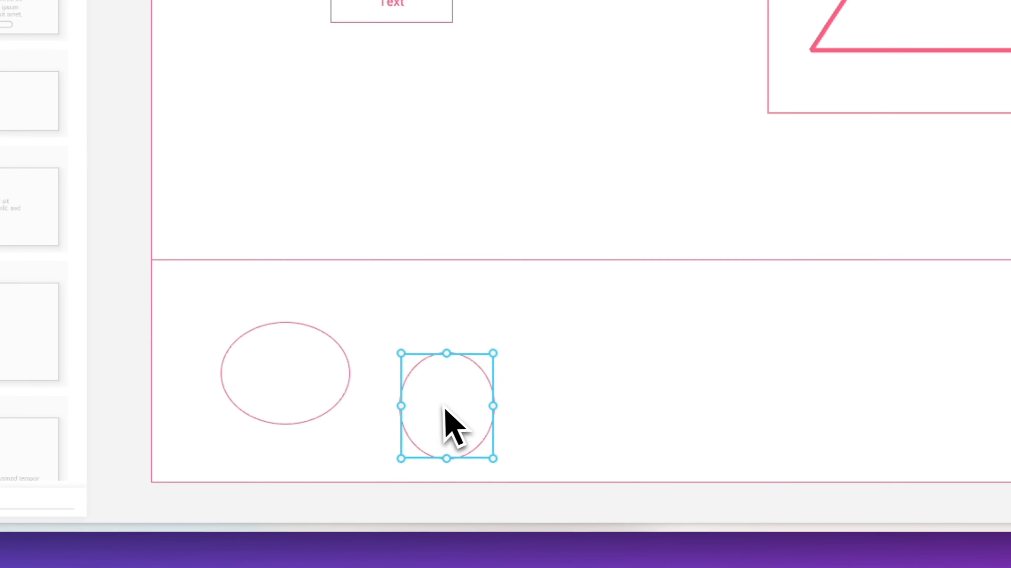
{"action": "left_click_drag", "start_coordinate": [399, 398], "coordinate": [409, 370]}
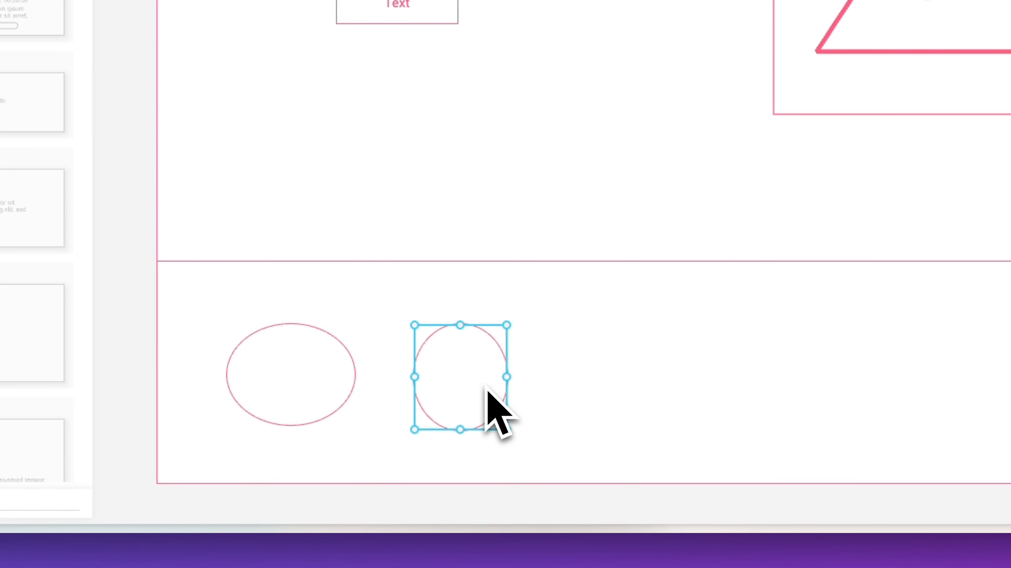
Duplicate the circle four times and line the copies up in a row.
{"action": "right_click", "coordinate": [465, 390]}
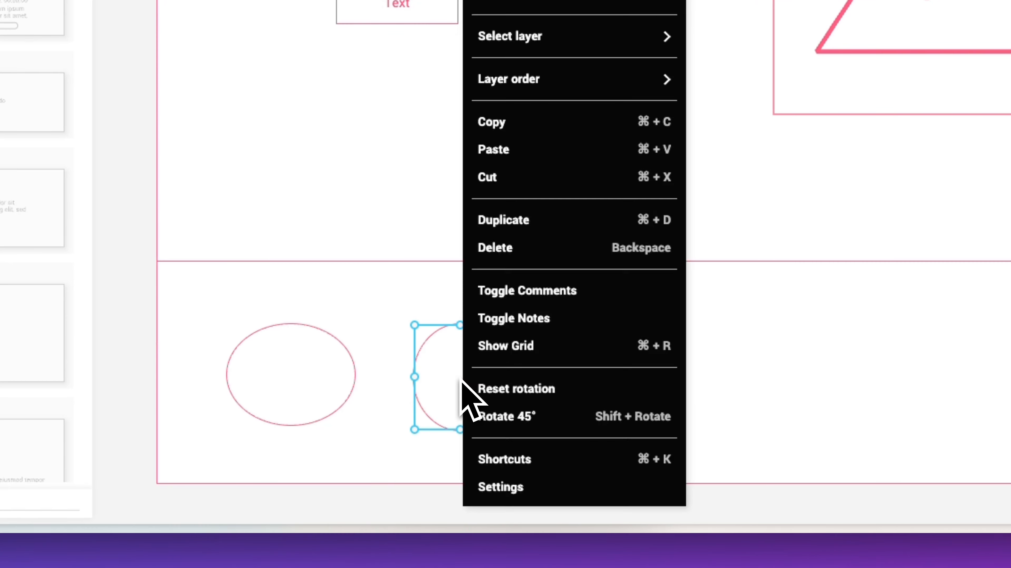
{"action": "mouse_move", "coordinate": [529, 36]}
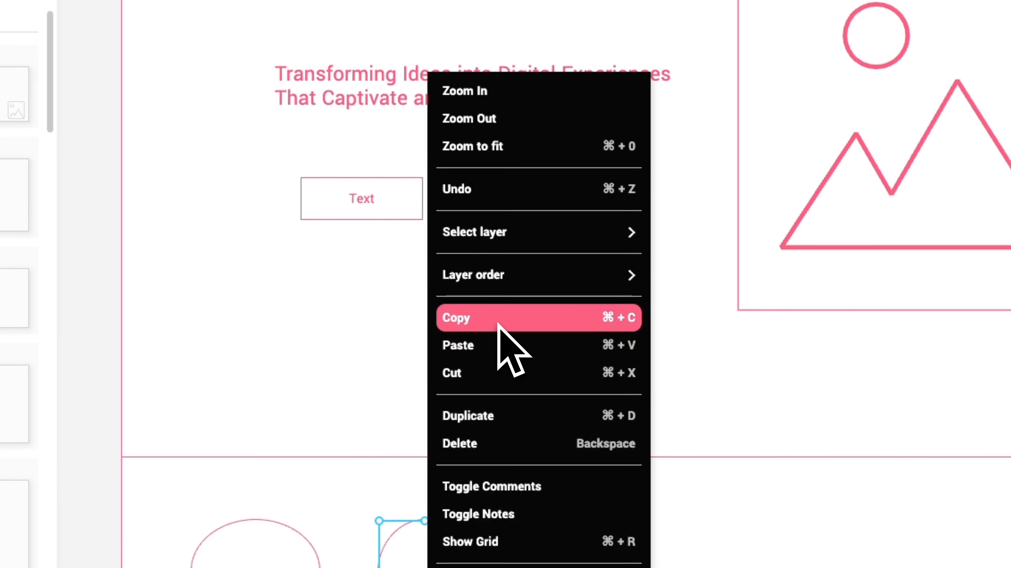
{"action": "left_click", "coordinate": [493, 416]}
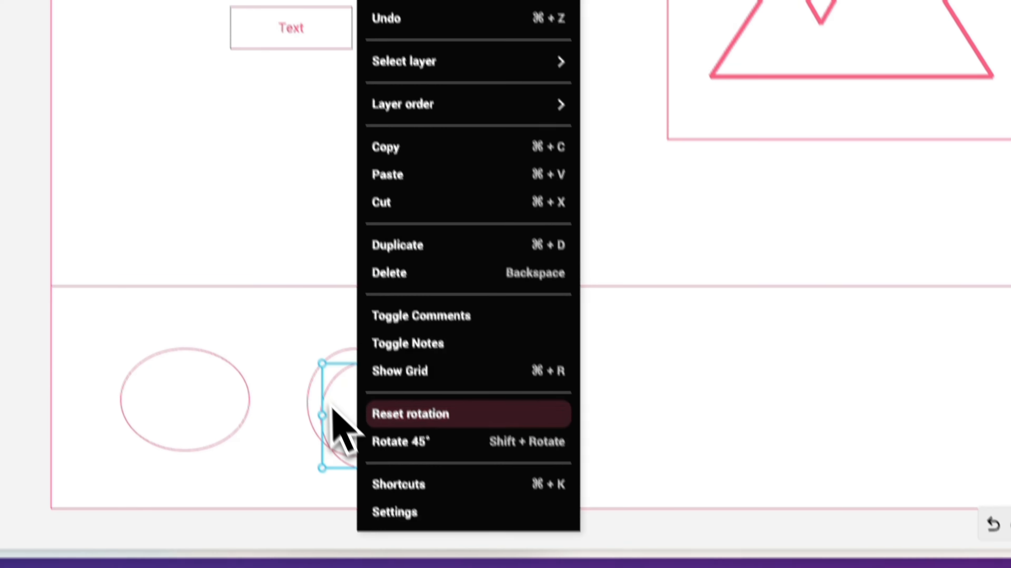
{"action": "left_click", "coordinate": [342, 429]}
{"action": "left_click_drag", "start_coordinate": [342, 430], "coordinate": [462, 415]}
{"action": "right_click", "coordinate": [468, 419]}
{"action": "left_click", "coordinate": [572, 209]}
{"action": "left_click", "coordinate": [461, 384]}
{"action": "left_click_drag", "start_coordinate": [461, 384], "coordinate": [593, 360]}
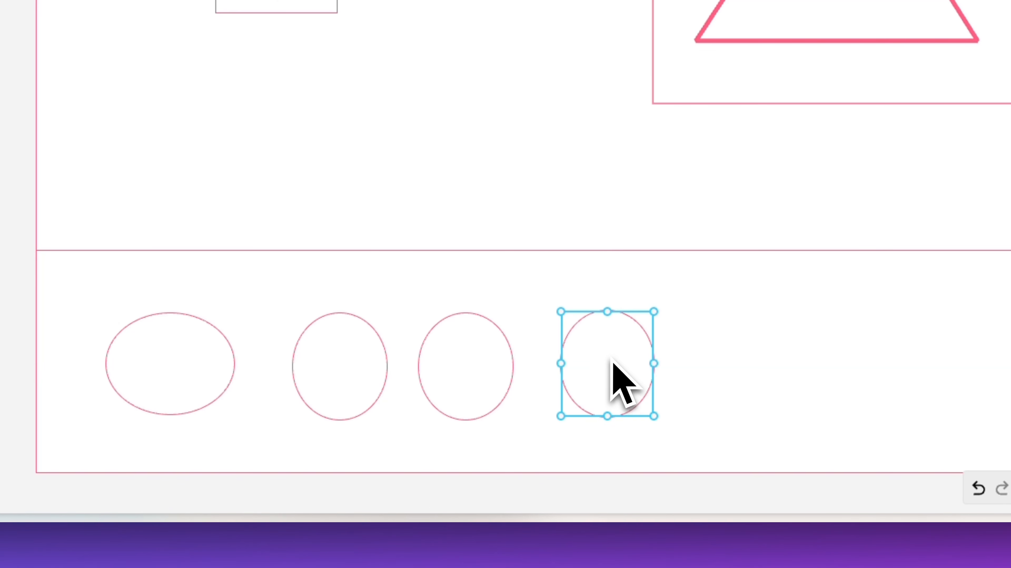
{"action": "right_click", "coordinate": [613, 379]}
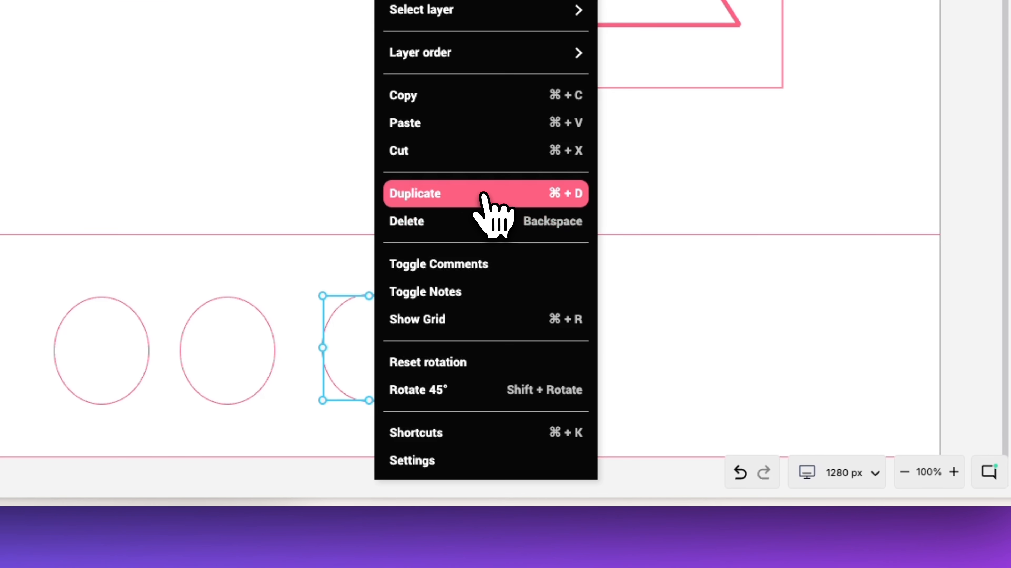
{"action": "left_click", "coordinate": [483, 204]}
{"action": "left_click_drag", "start_coordinate": [368, 359], "coordinate": [530, 349]}
{"action": "key", "text": "super+d"}
{"action": "left_click_drag", "start_coordinate": [569, 375], "coordinate": [700, 363]}
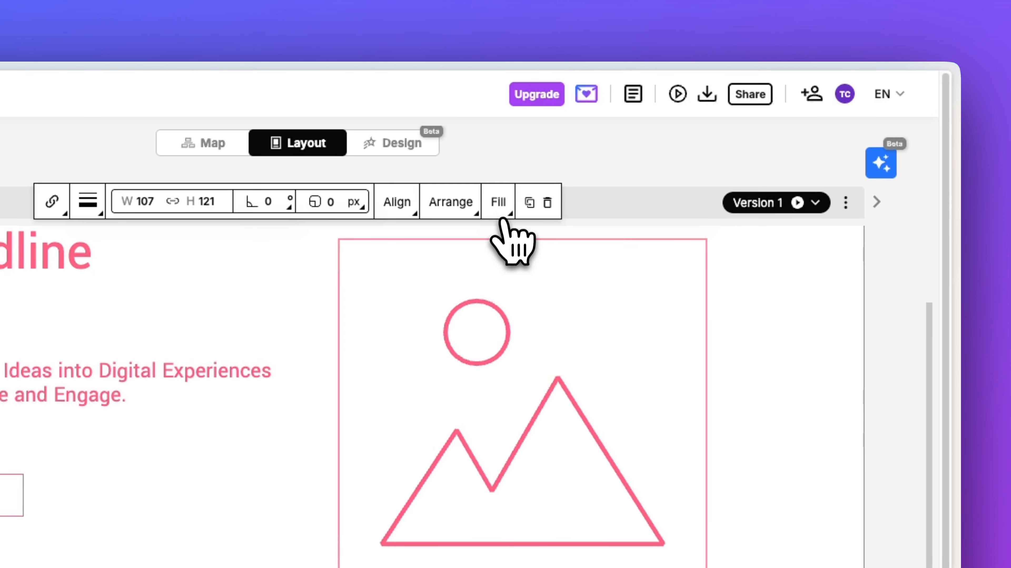
Fill the last circle with light pink at 100% opacity.
{"action": "left_click", "coordinate": [502, 215]}
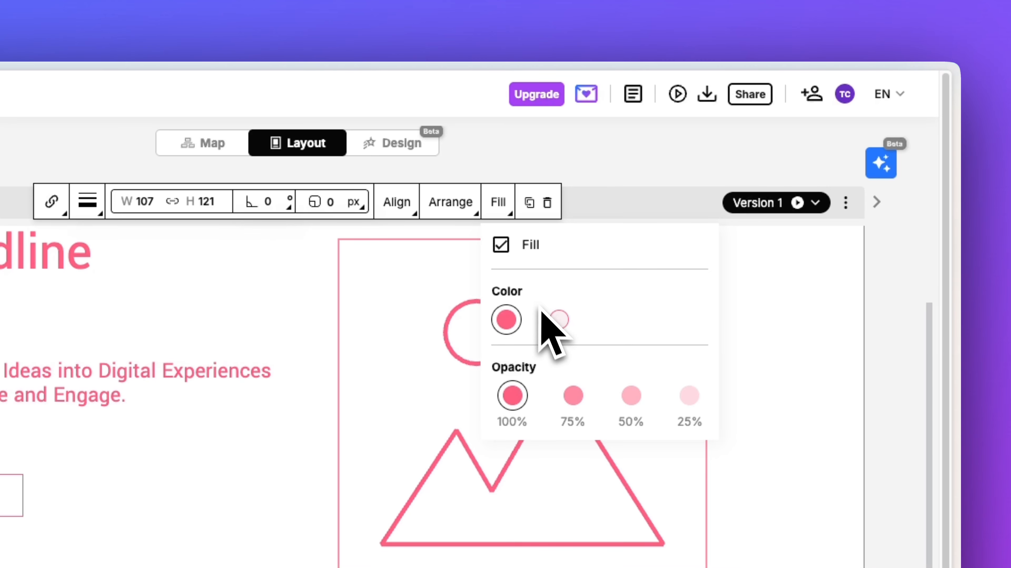
{"action": "left_click", "coordinate": [558, 320]}
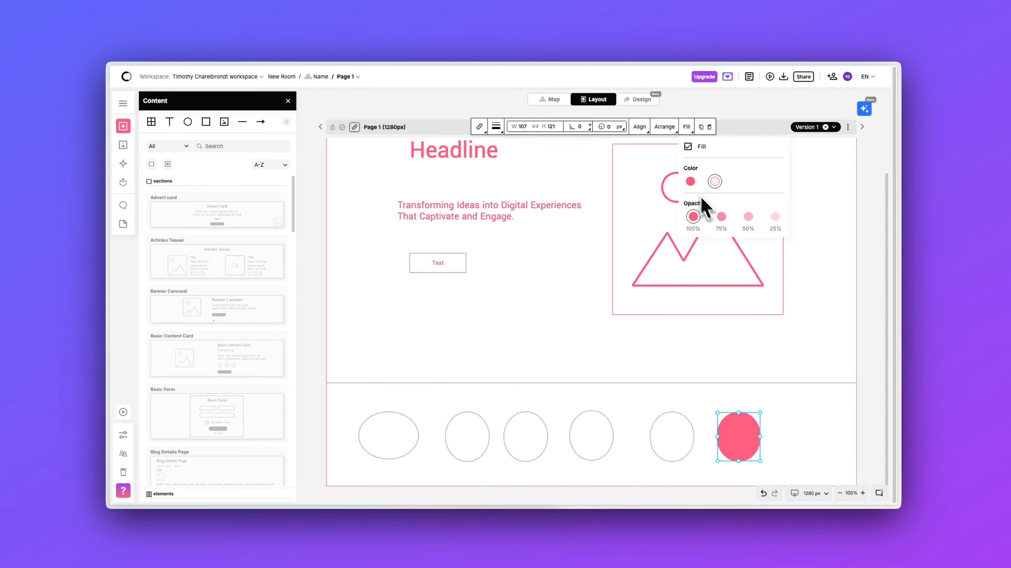
{"action": "left_click", "coordinate": [721, 216]}
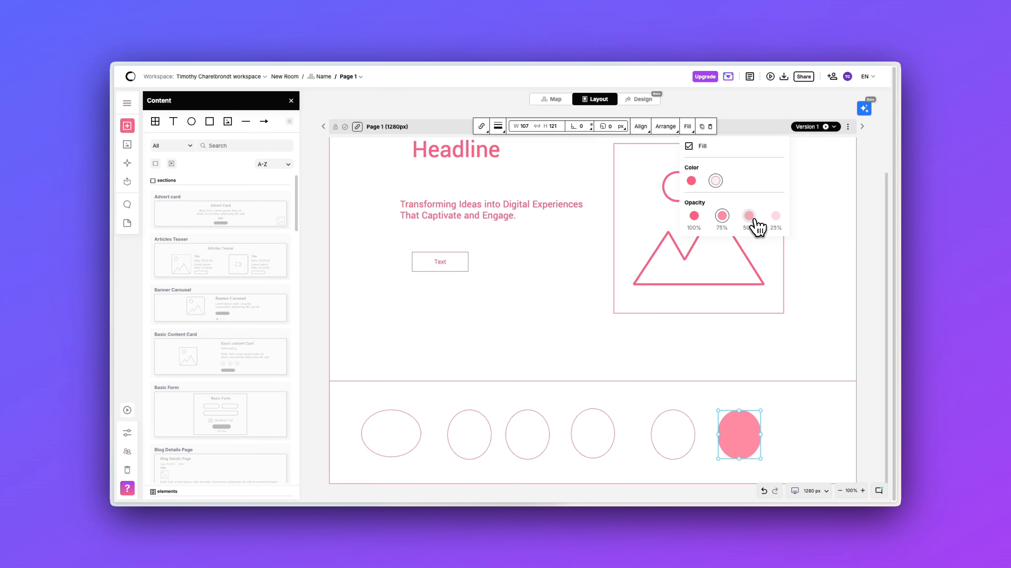
{"action": "left_click", "coordinate": [750, 217]}
{"action": "left_click", "coordinate": [694, 216]}
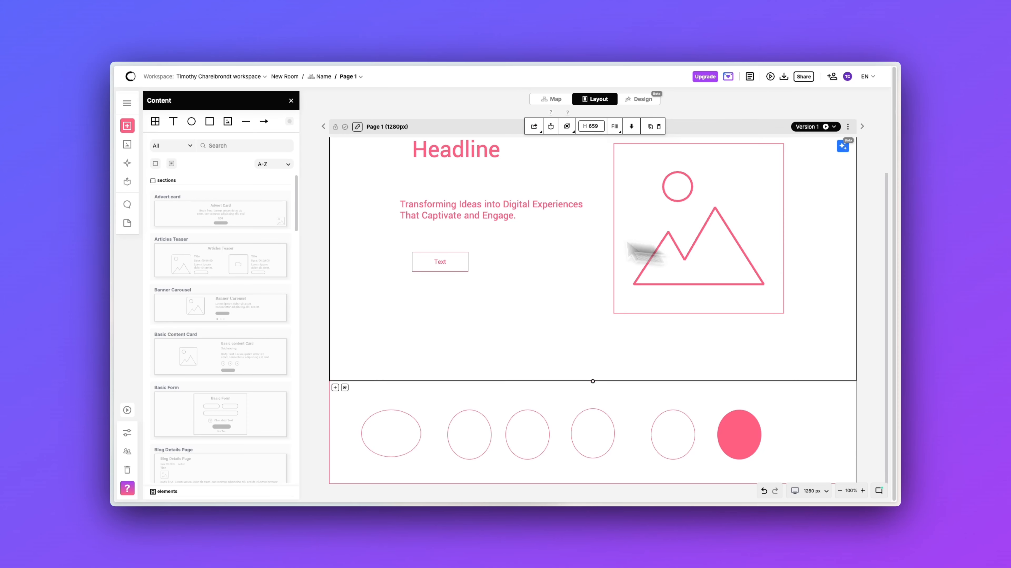
{"action": "left_click", "coordinate": [456, 215]}
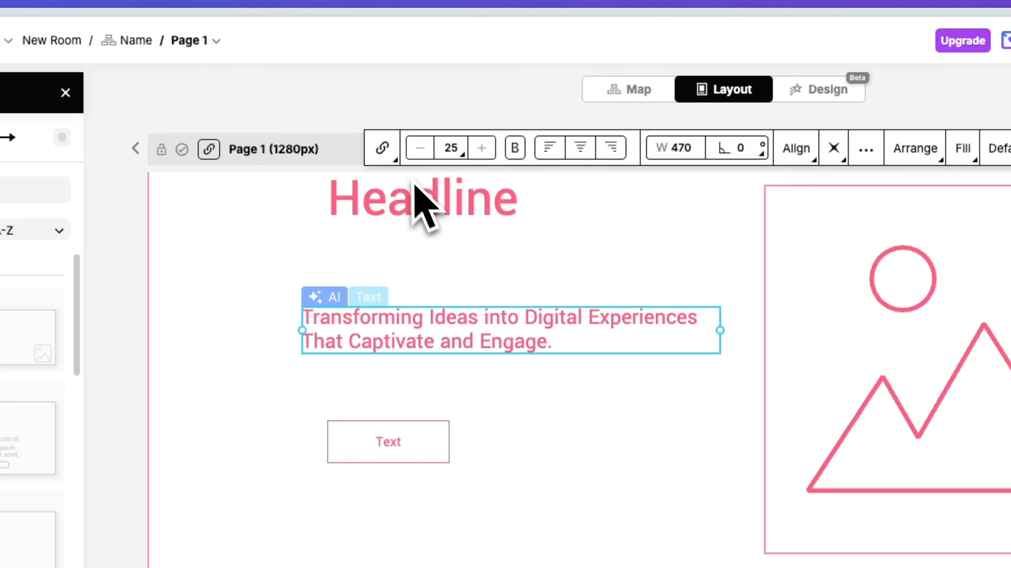
Link the Text button to an external URL, entering 'URL' as the address.
{"action": "left_click", "coordinate": [490, 439]}
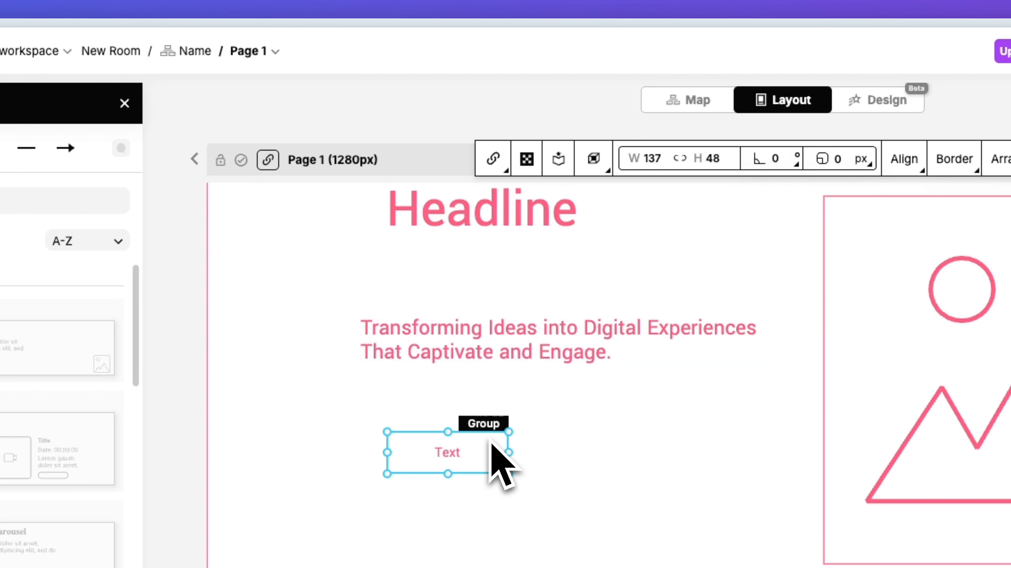
{"action": "left_click", "coordinate": [497, 164]}
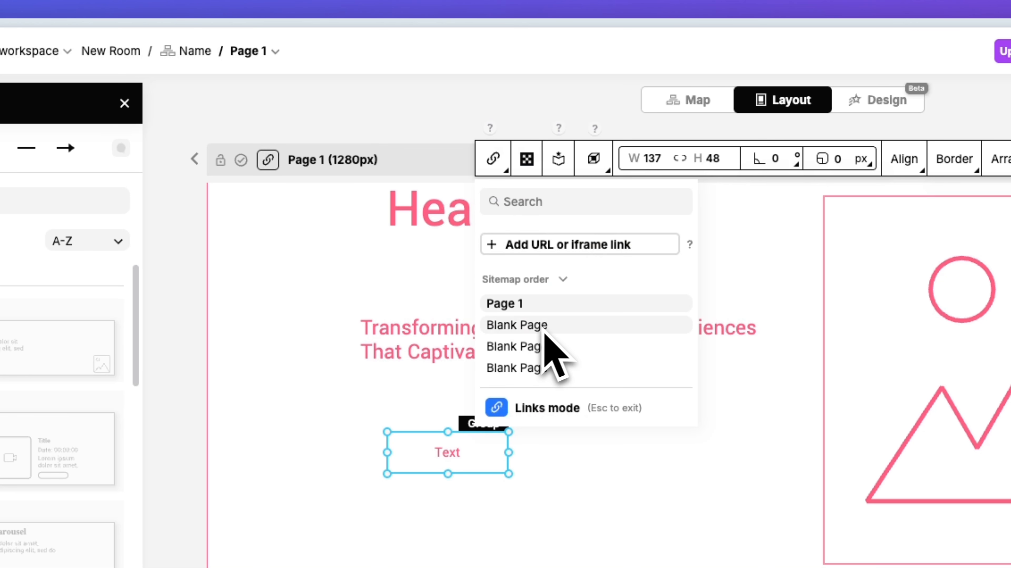
{"action": "left_click", "coordinate": [541, 242]}
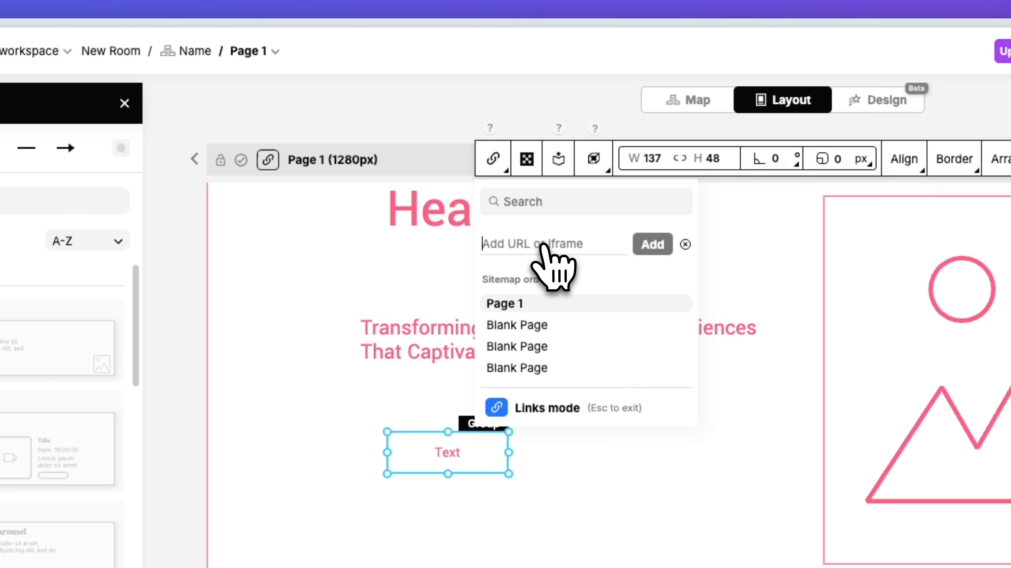
{"action": "type", "text": "URL"}
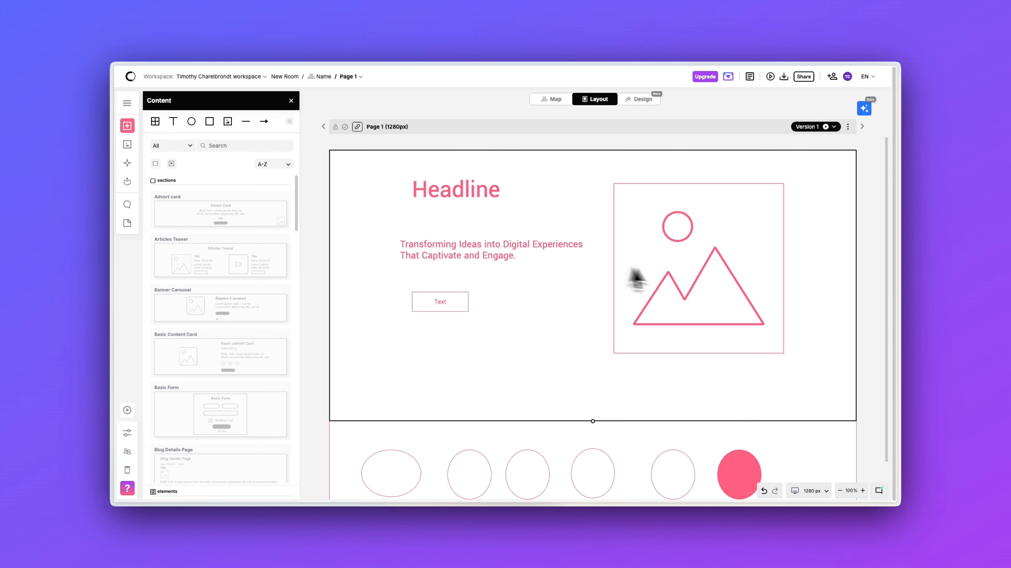
Delete the image placeholder and search Unsplash images for 'digital agency'.
{"action": "left_click", "coordinate": [681, 272]}
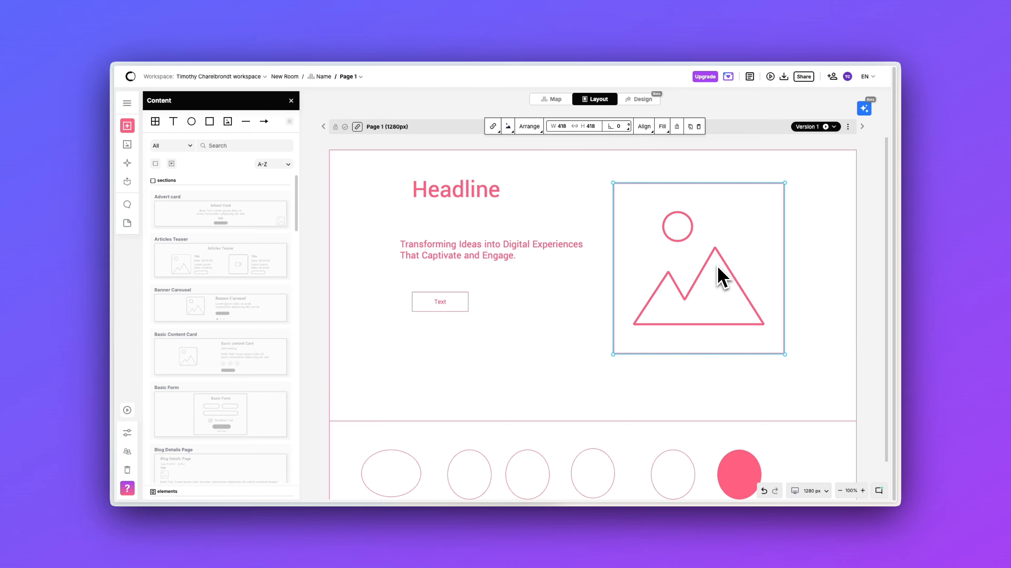
{"action": "key", "text": "Delete"}
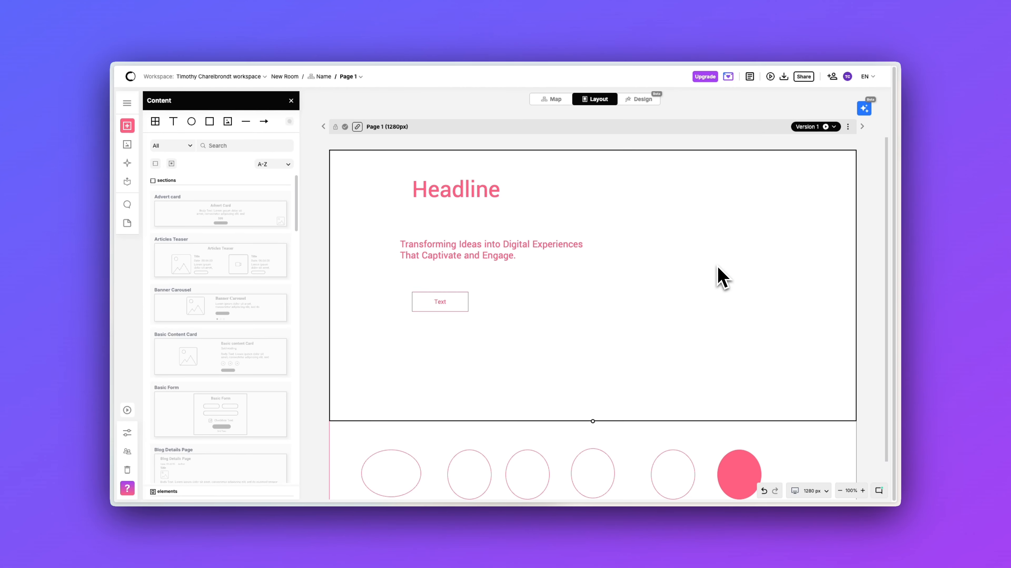
{"action": "left_click", "coordinate": [127, 146]}
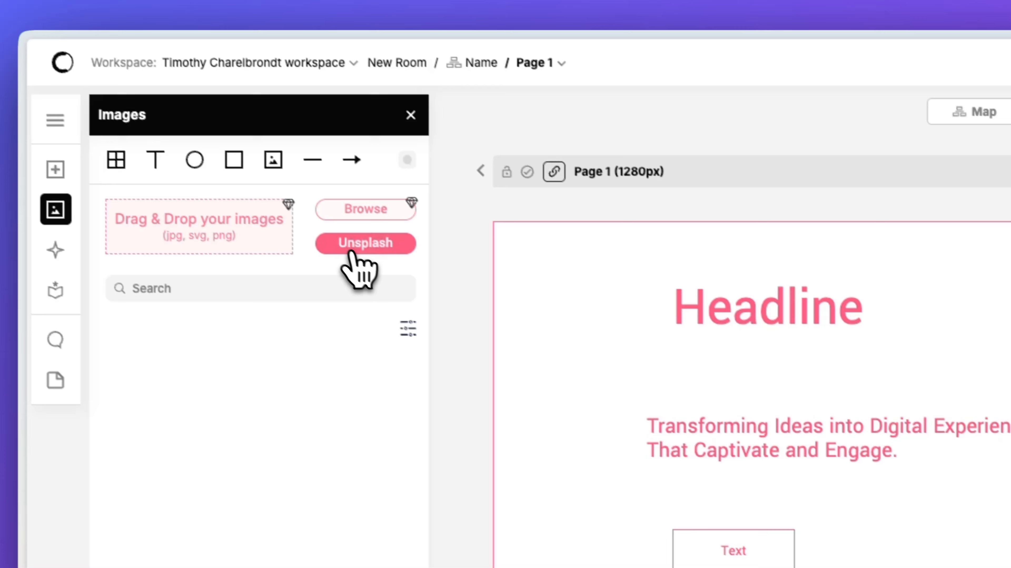
{"action": "left_click", "coordinate": [402, 277]}
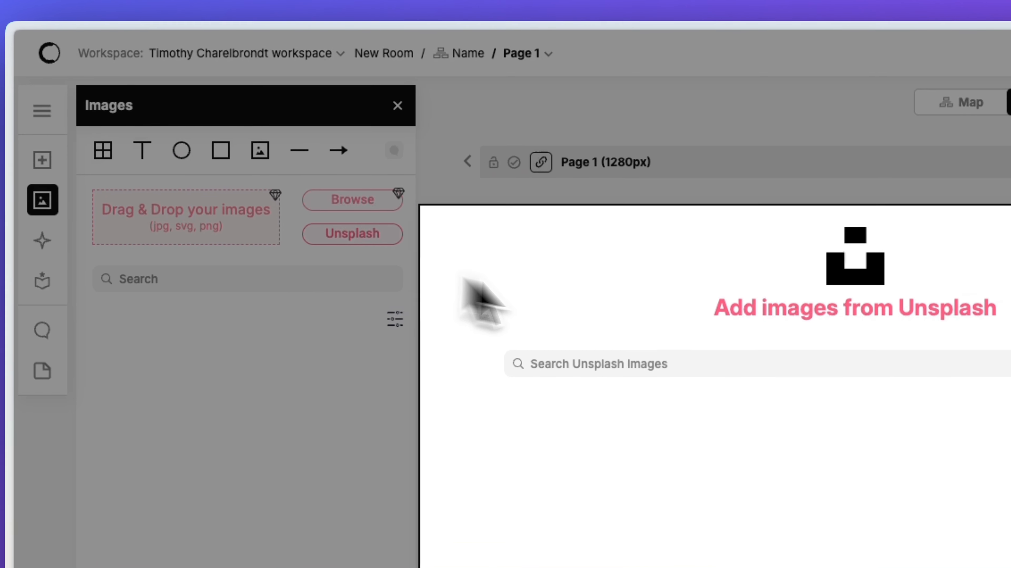
{"action": "left_click", "coordinate": [649, 361]}
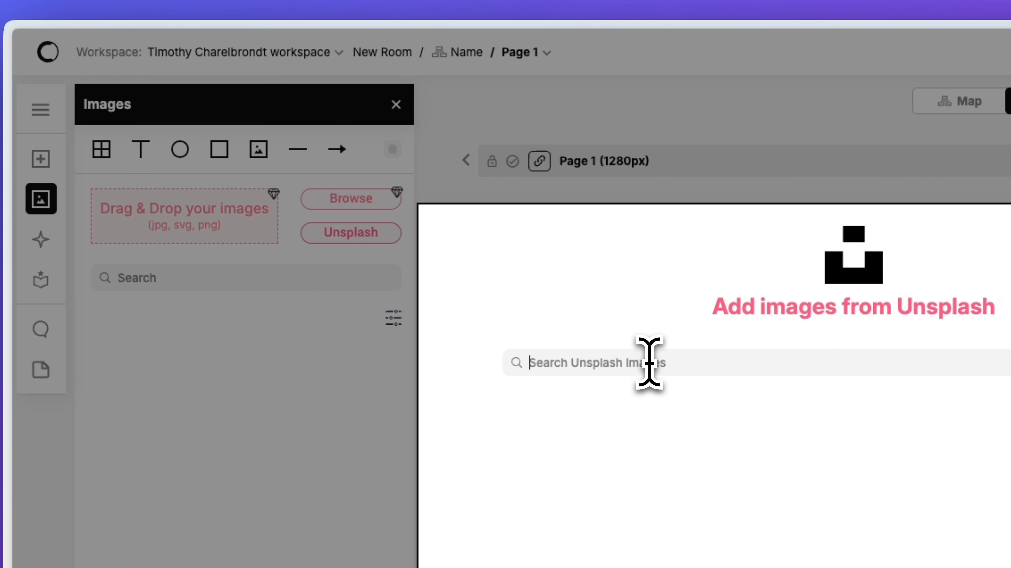
{"action": "type", "text": "digital agency"}
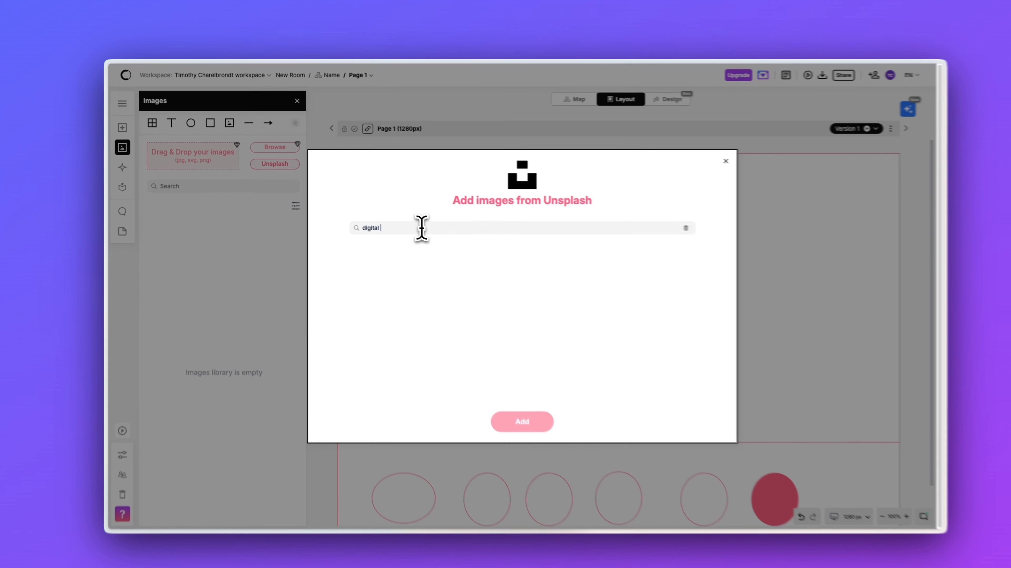
{"action": "key", "text": "Return"}
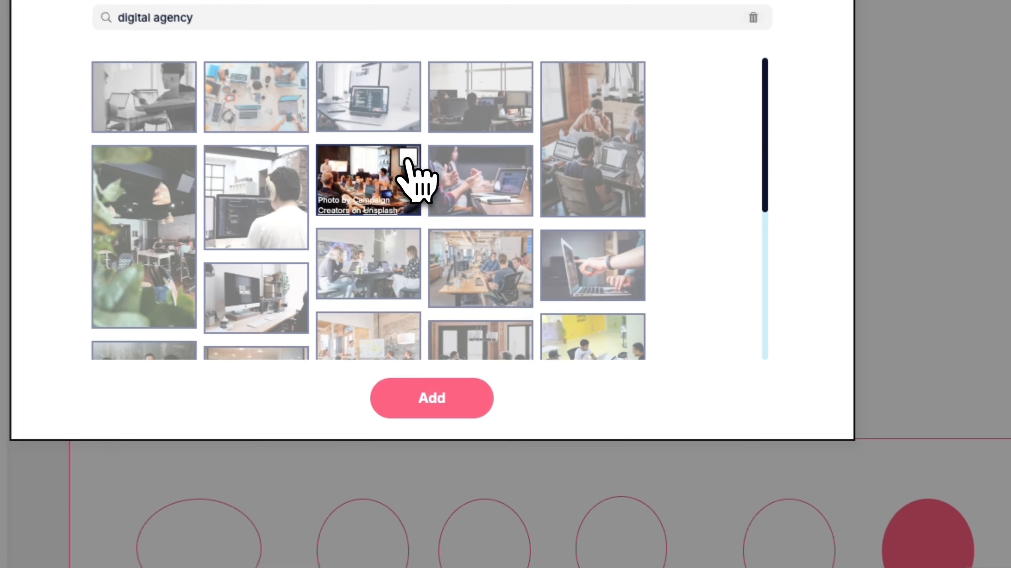
Add the team-meeting photo and place it to the right of the headline.
{"action": "left_click", "coordinate": [490, 286]}
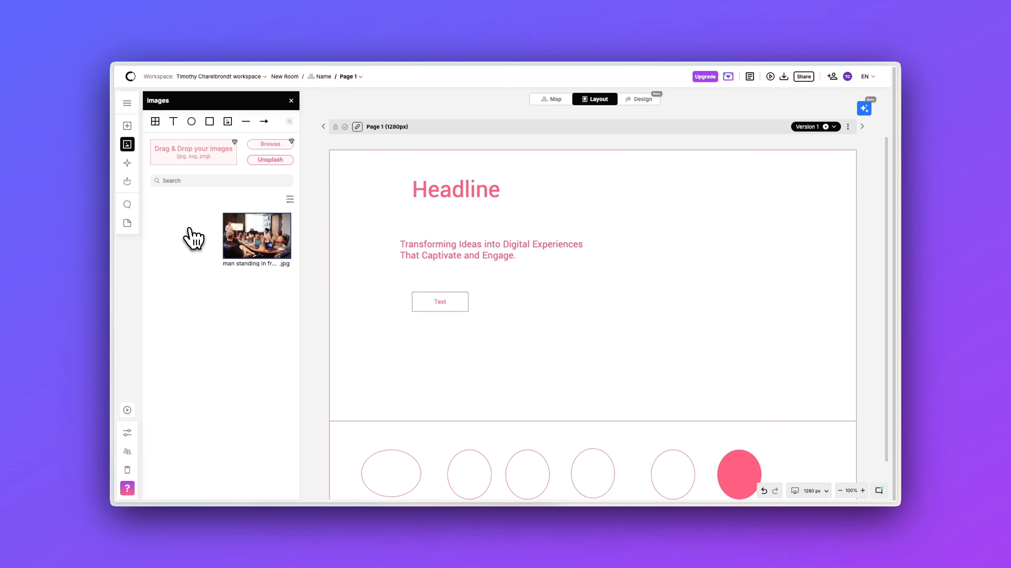
{"action": "left_click_drag", "start_coordinate": [258, 244], "coordinate": [722, 266]}
{"action": "left_click_drag", "start_coordinate": [771, 301], "coordinate": [734, 270]}
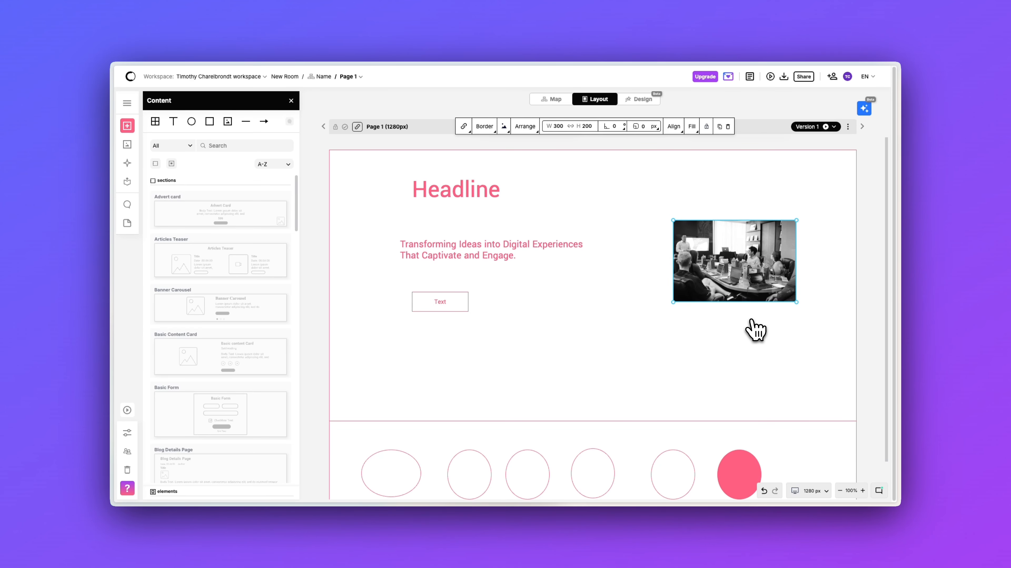
Turn on Images in color, preview the Black, Blue and Dark themes, then keep Pink.
{"action": "left_click", "coordinate": [127, 434]}
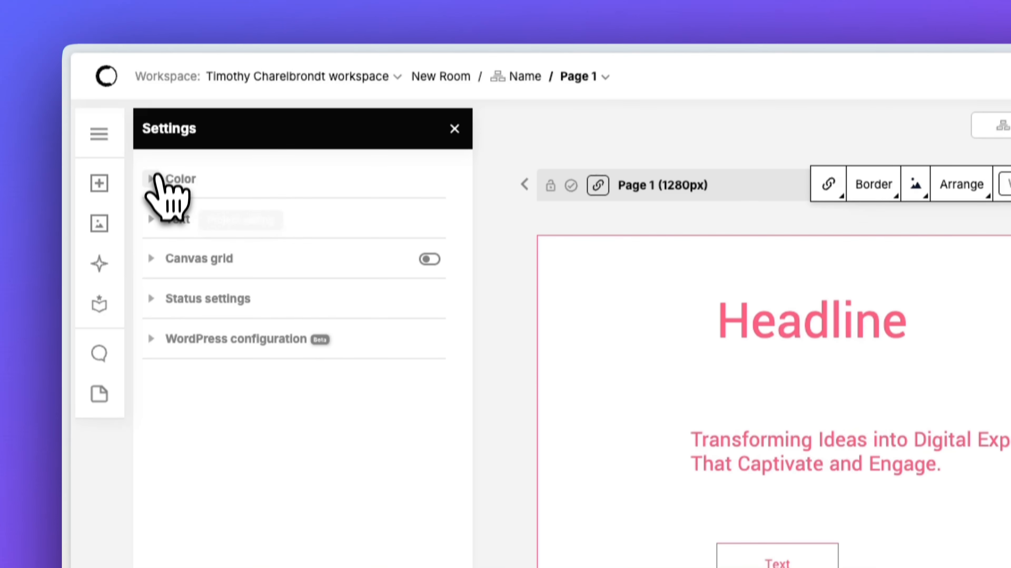
{"action": "left_click", "coordinate": [167, 29]}
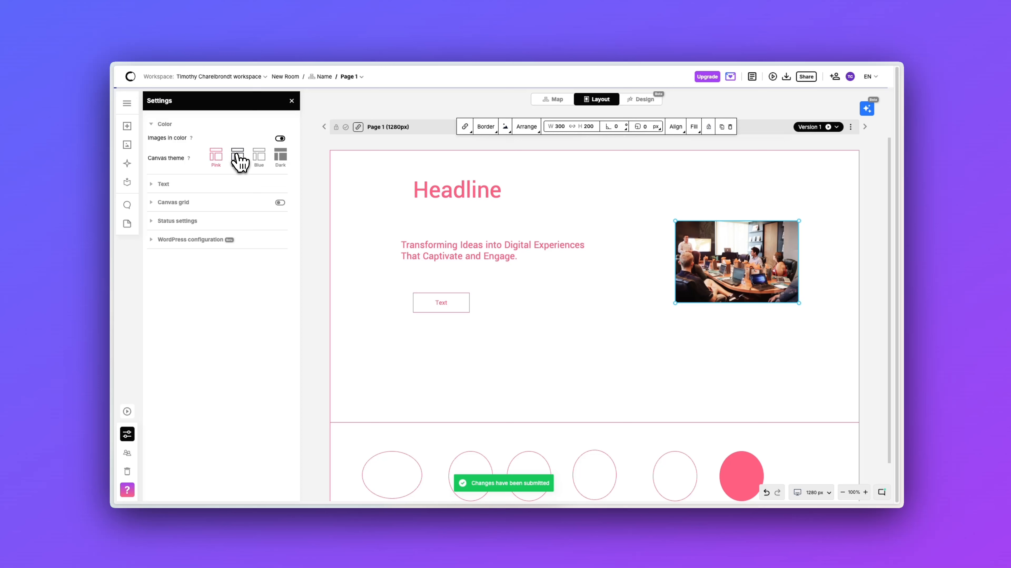
{"action": "left_click", "coordinate": [382, 265]}
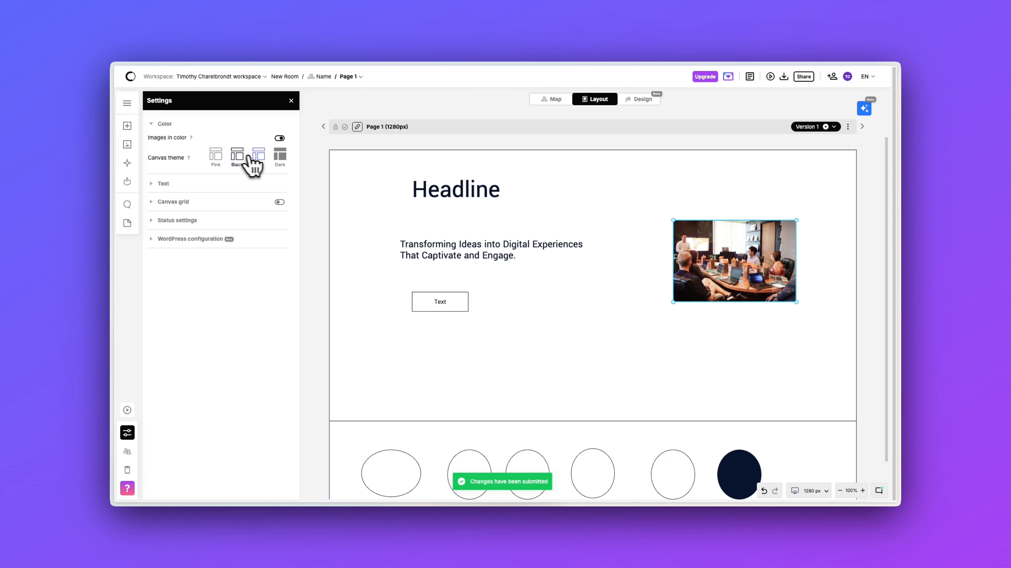
{"action": "left_click", "coordinate": [262, 164]}
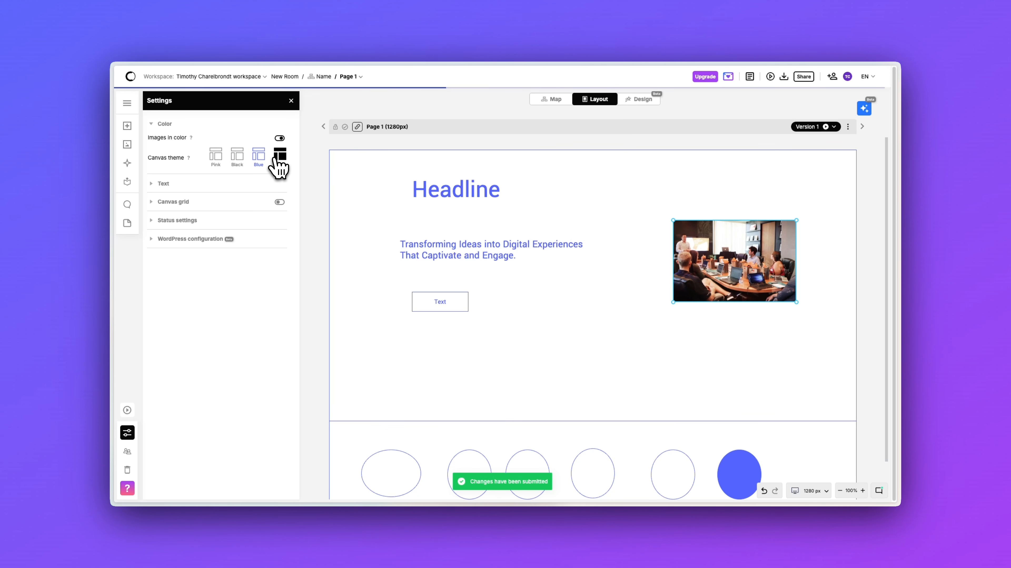
{"action": "left_click", "coordinate": [280, 155]}
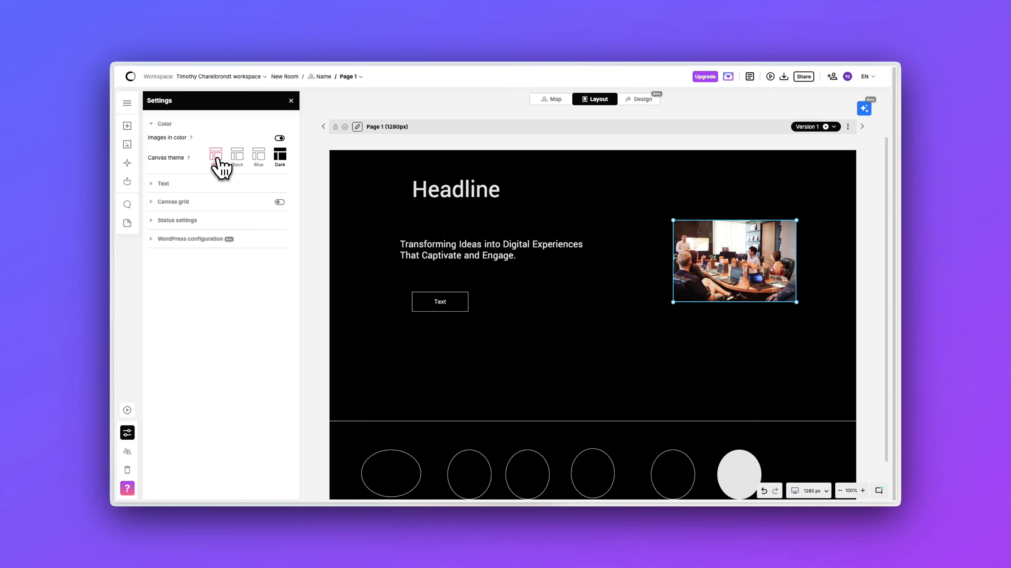
{"action": "left_click", "coordinate": [216, 155]}
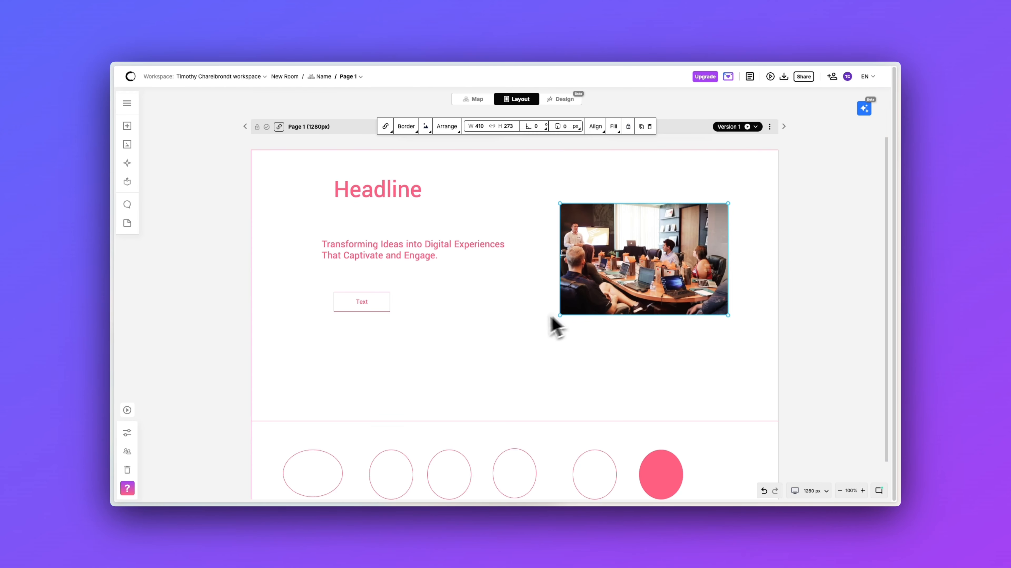
Exclude both blank pages, the sitemap and Design from the share link, then copy it.
{"action": "left_click", "coordinate": [530, 323]}
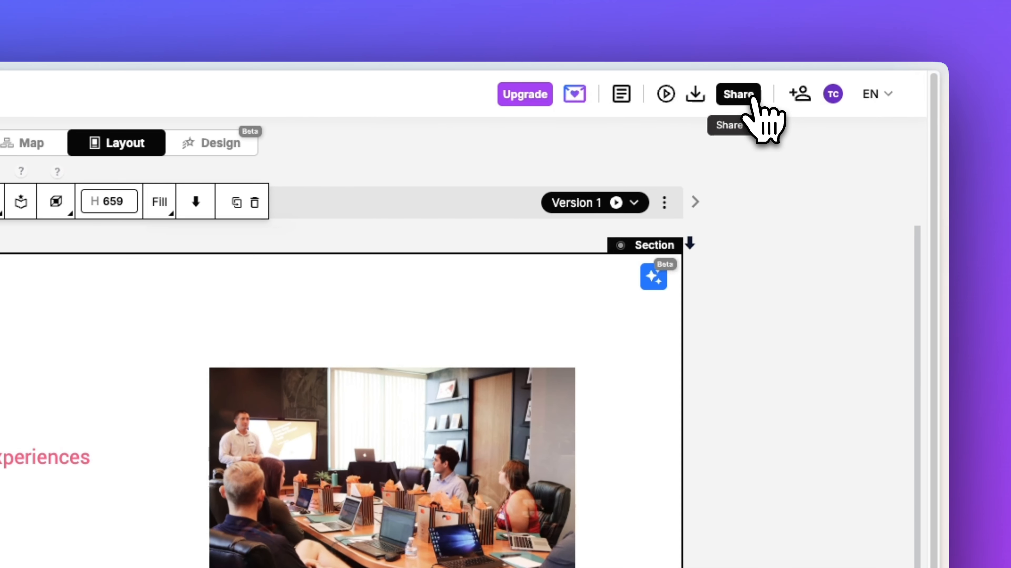
{"action": "left_click", "coordinate": [753, 98]}
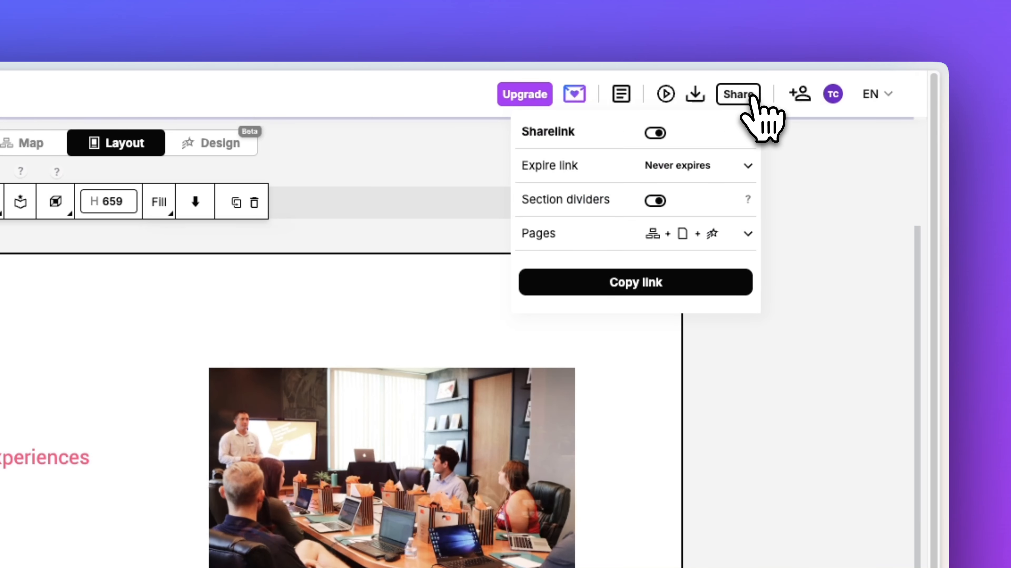
{"action": "left_click", "coordinate": [748, 234]}
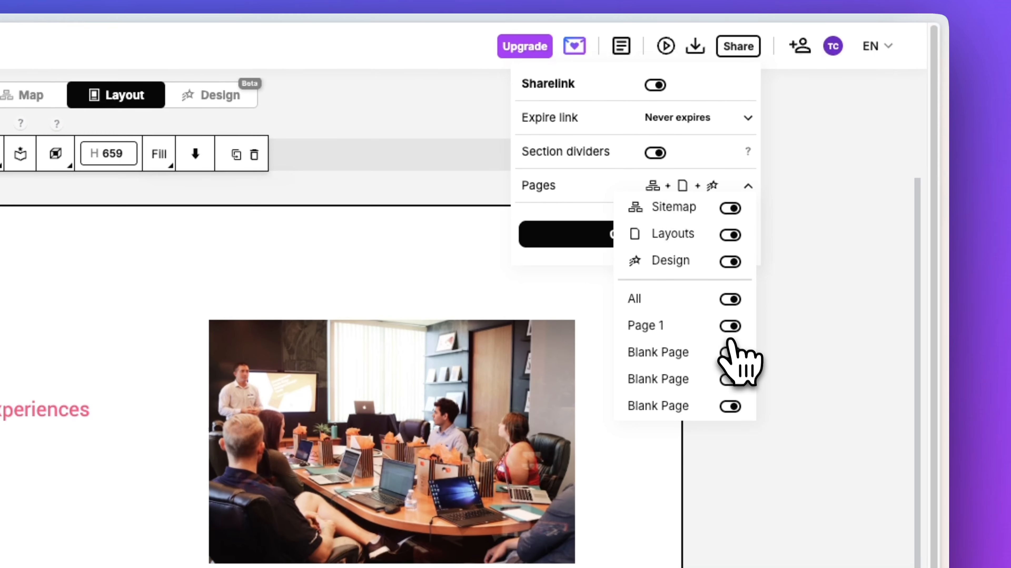
{"action": "left_click", "coordinate": [731, 352]}
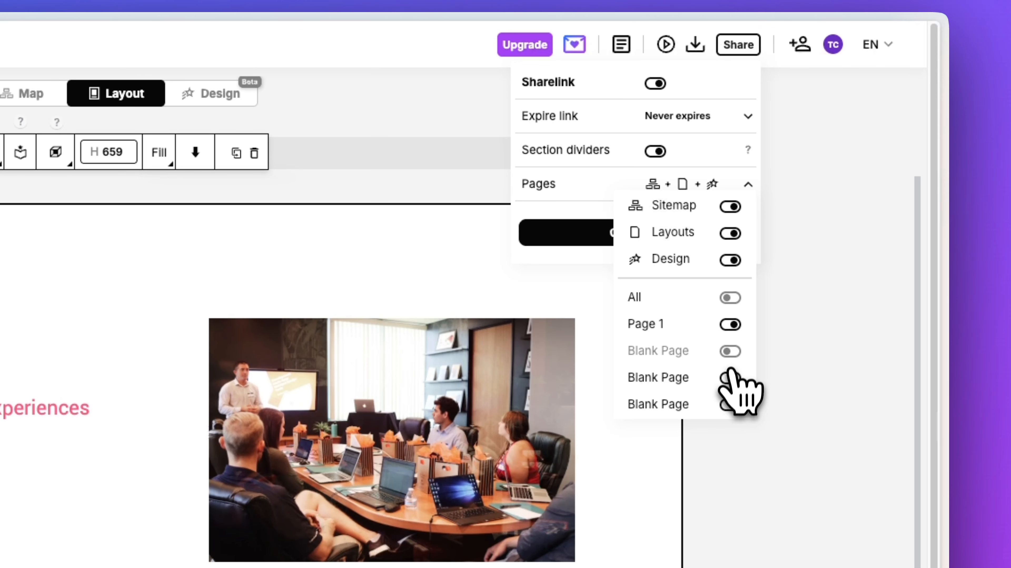
{"action": "left_click", "coordinate": [730, 379]}
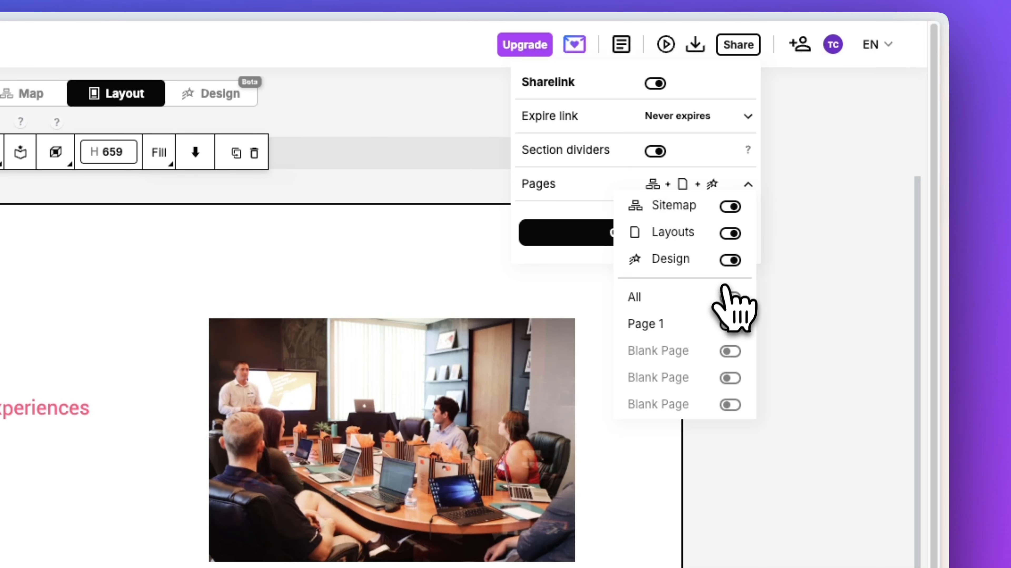
{"action": "left_click", "coordinate": [732, 207]}
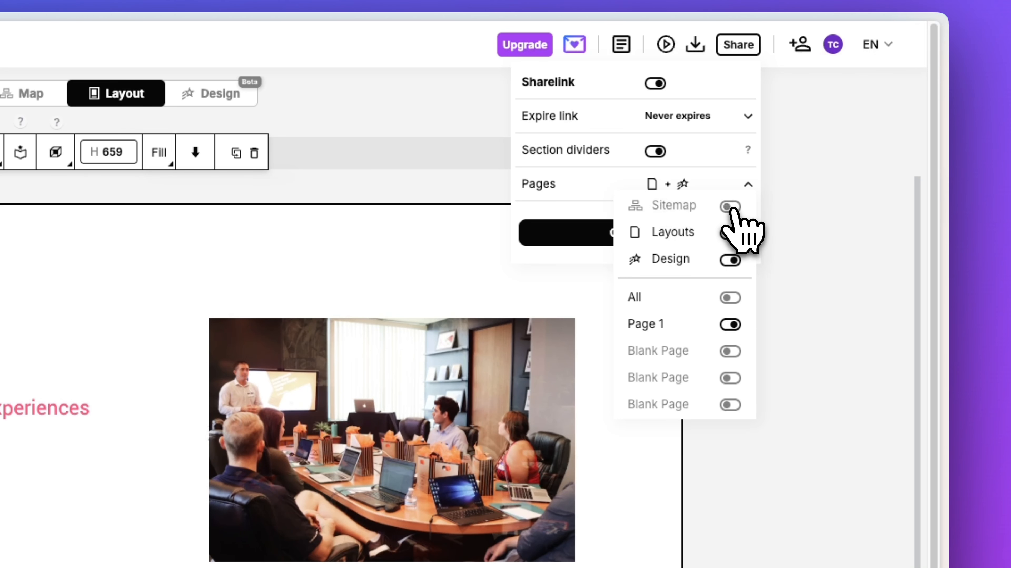
{"action": "left_click", "coordinate": [730, 259]}
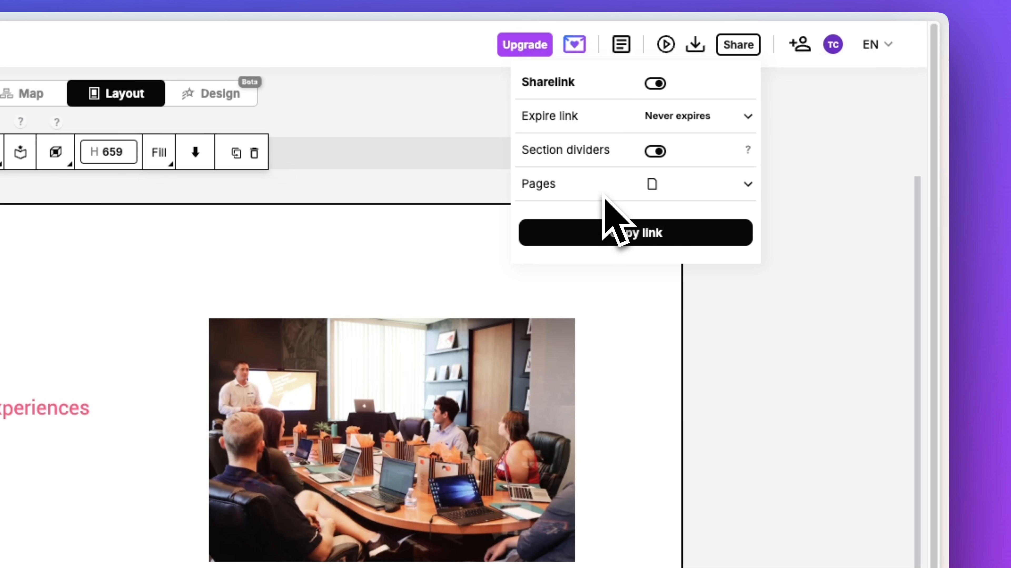
{"action": "left_click", "coordinate": [648, 240]}
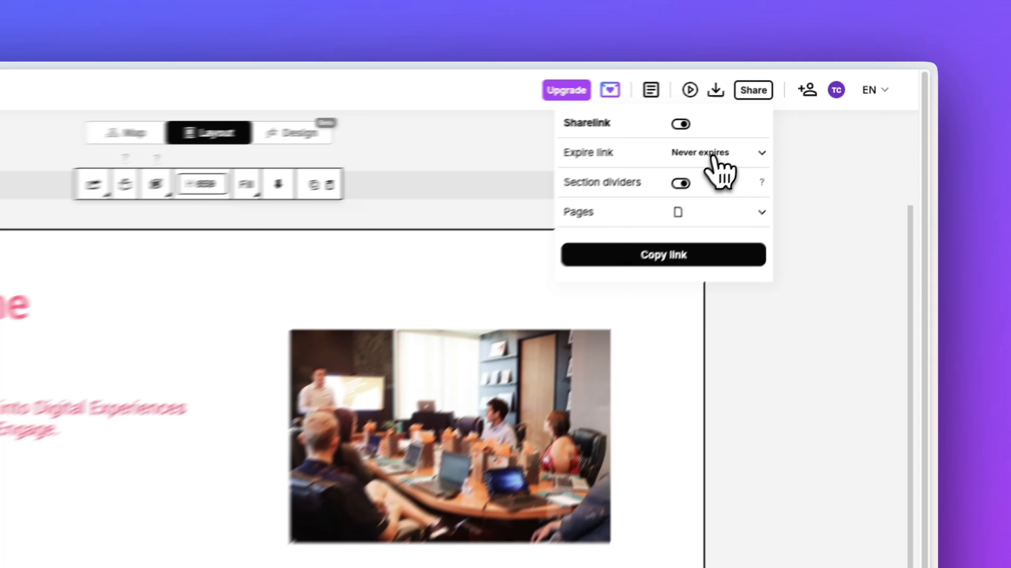
Leave the share link on Never expires and close the sharing options.
{"action": "left_click", "coordinate": [781, 112]}
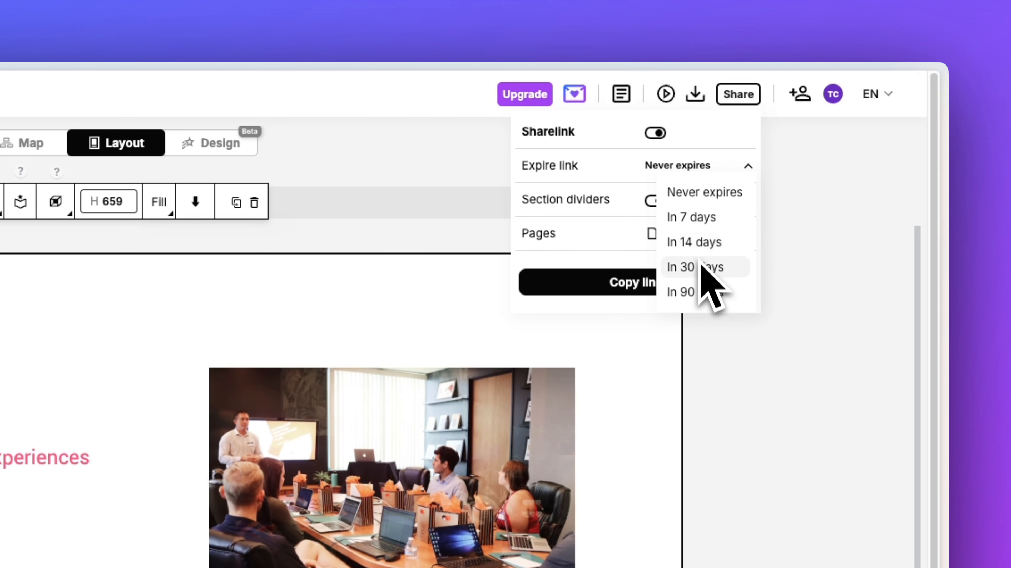
{"action": "left_click", "coordinate": [631, 261]}
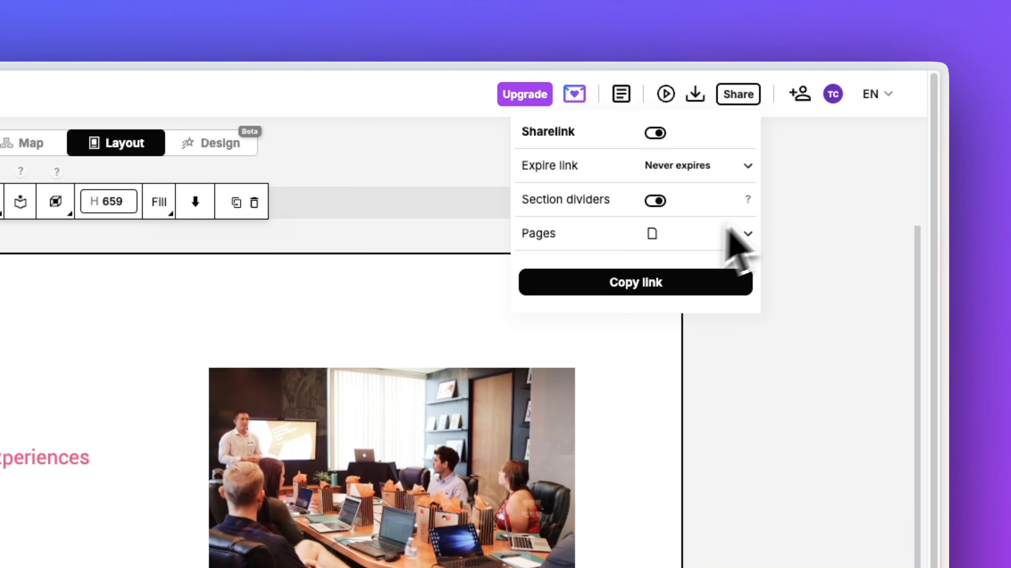
{"action": "left_click", "coordinate": [784, 201]}
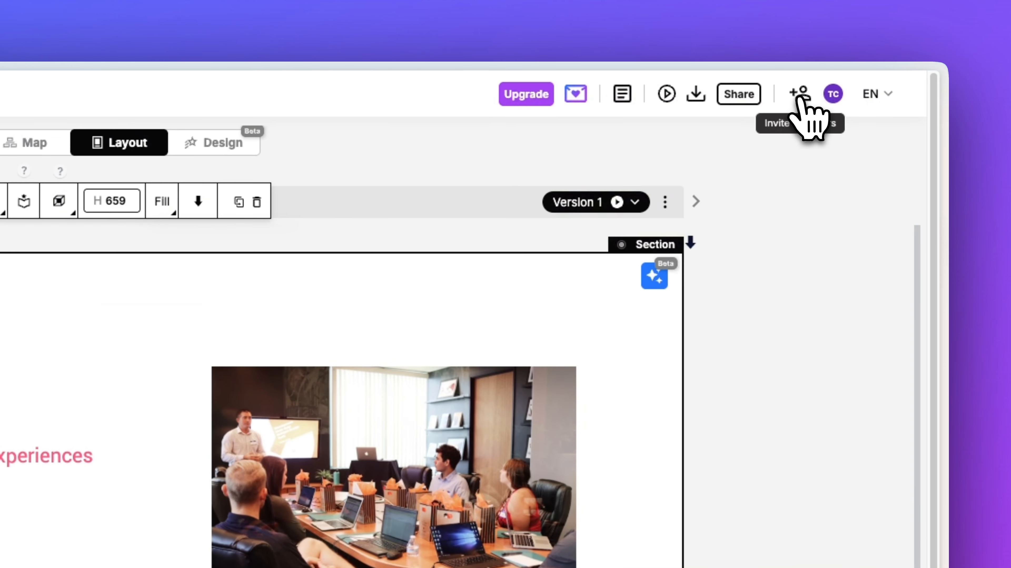
{"action": "left_click", "coordinate": [832, 77]}
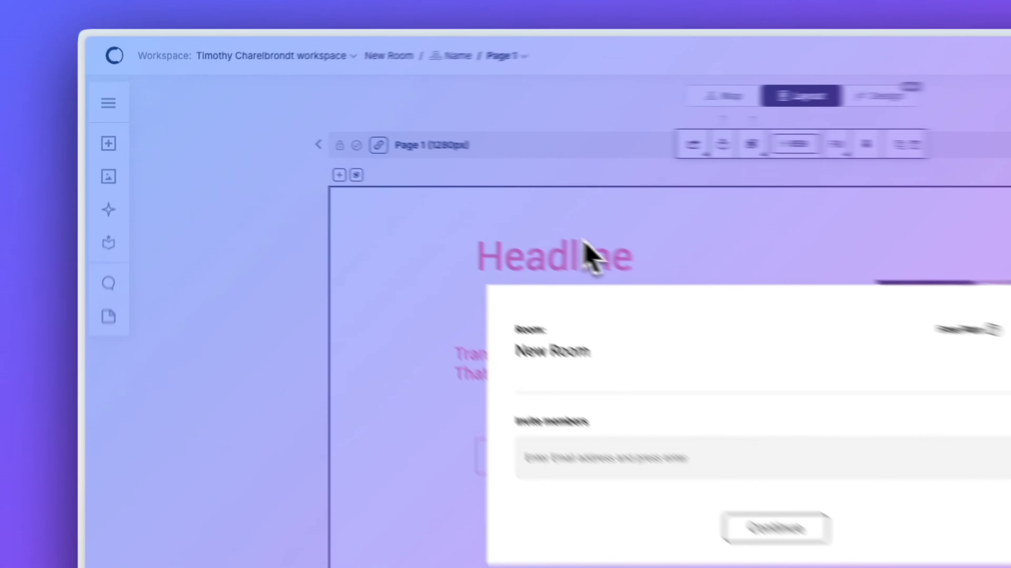
{"action": "left_click", "coordinate": [394, 180]}
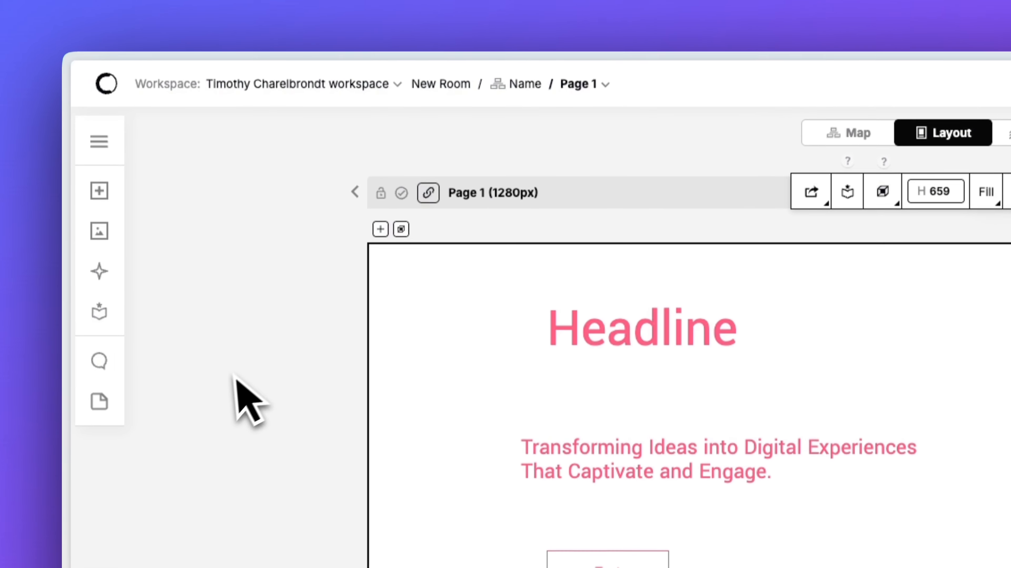
Pin a comment reading 'COMMENT' at the end of the subheading and post it.
{"action": "left_click", "coordinate": [100, 361]}
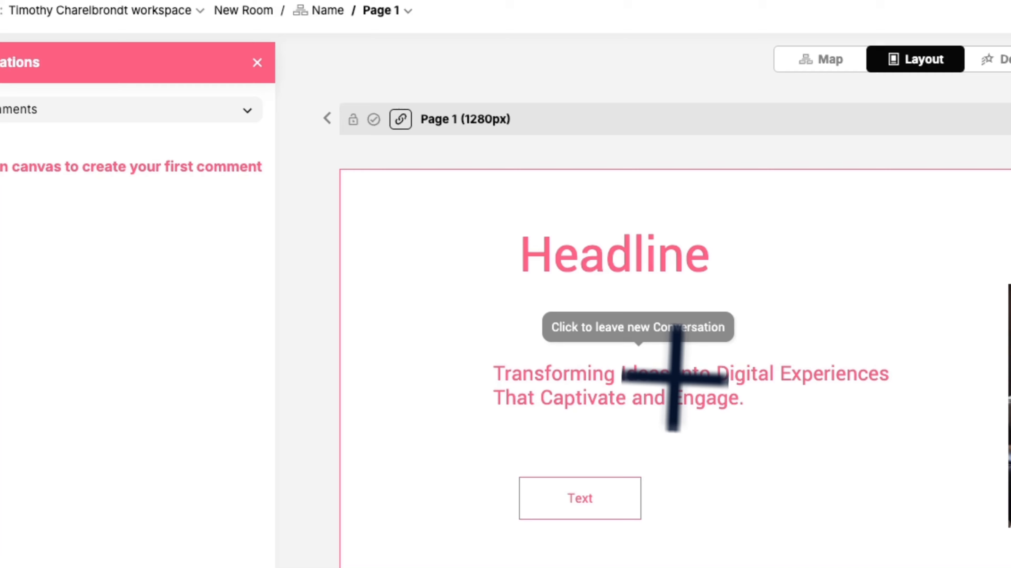
{"action": "left_click", "coordinate": [719, 401]}
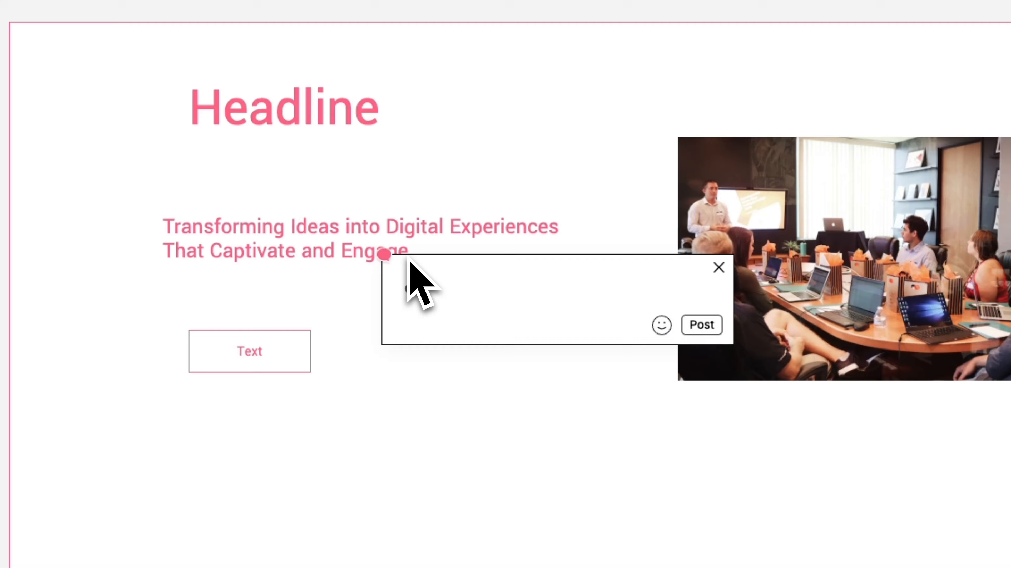
{"action": "type", "text": "COMME"}
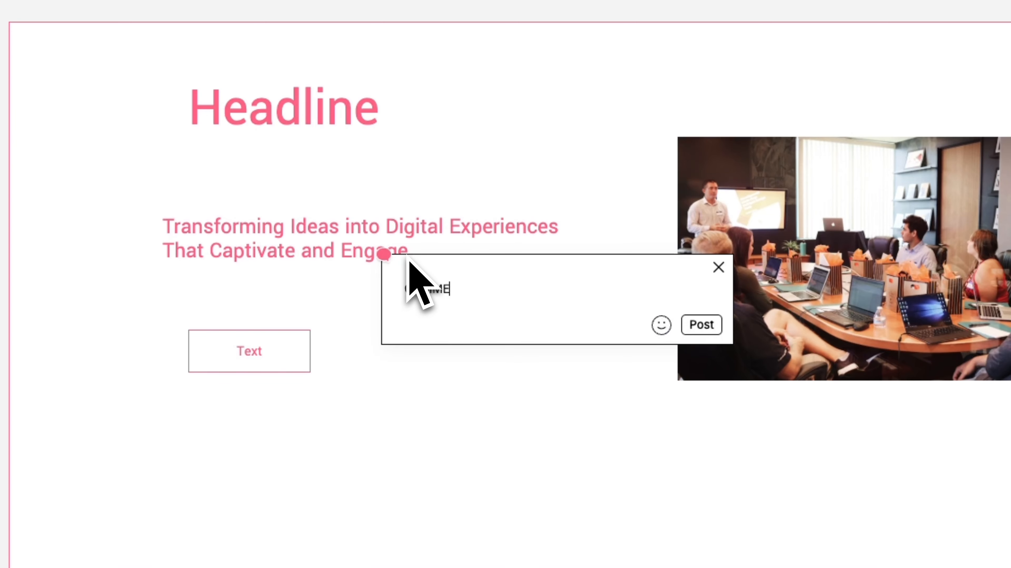
{"action": "type", "text": "NT"}
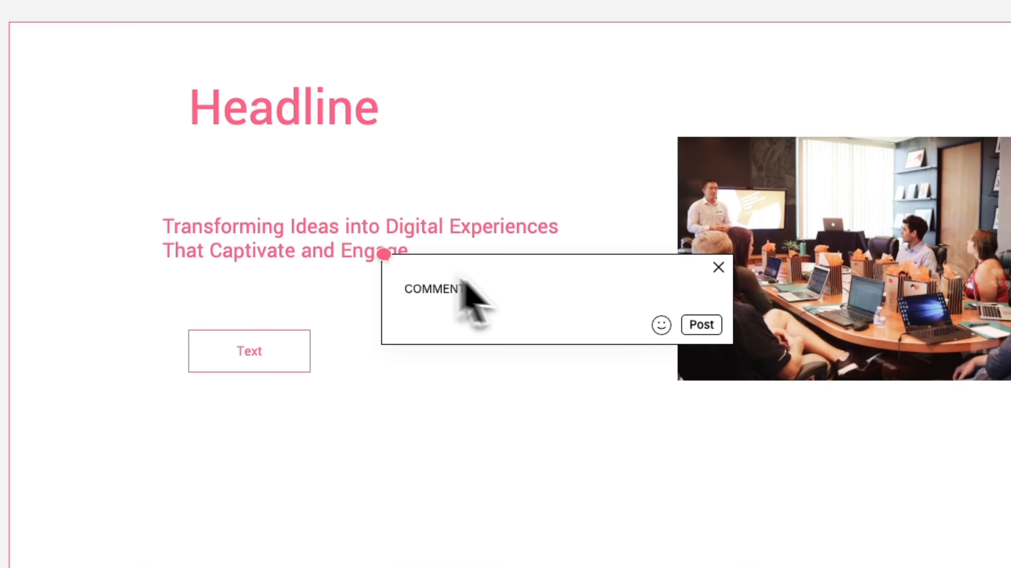
{"action": "left_click", "coordinate": [702, 325]}
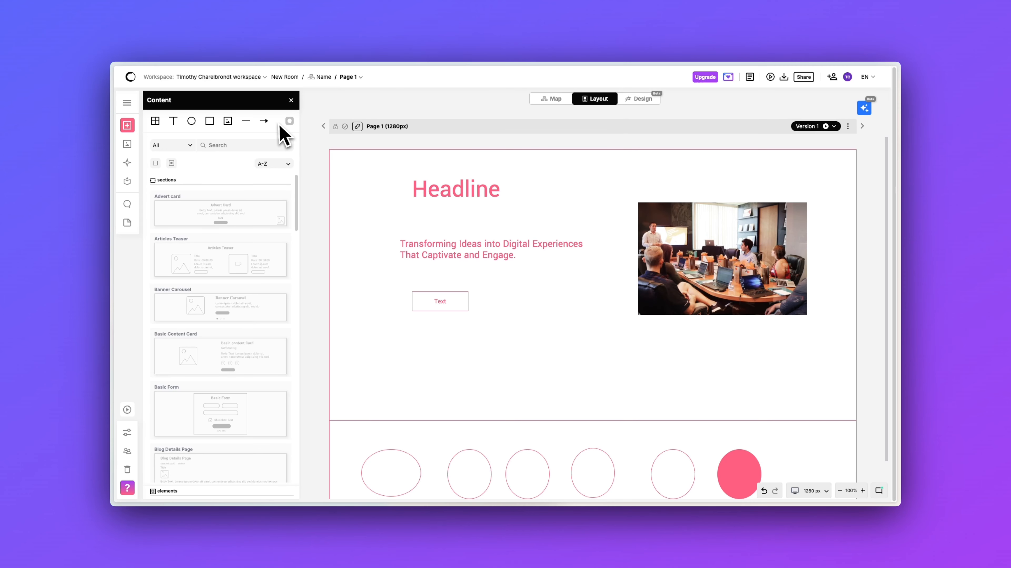
Turn on Show comments on canvas and open, then close, the 'COMMENT' thread.
{"action": "left_click", "coordinate": [292, 122]}
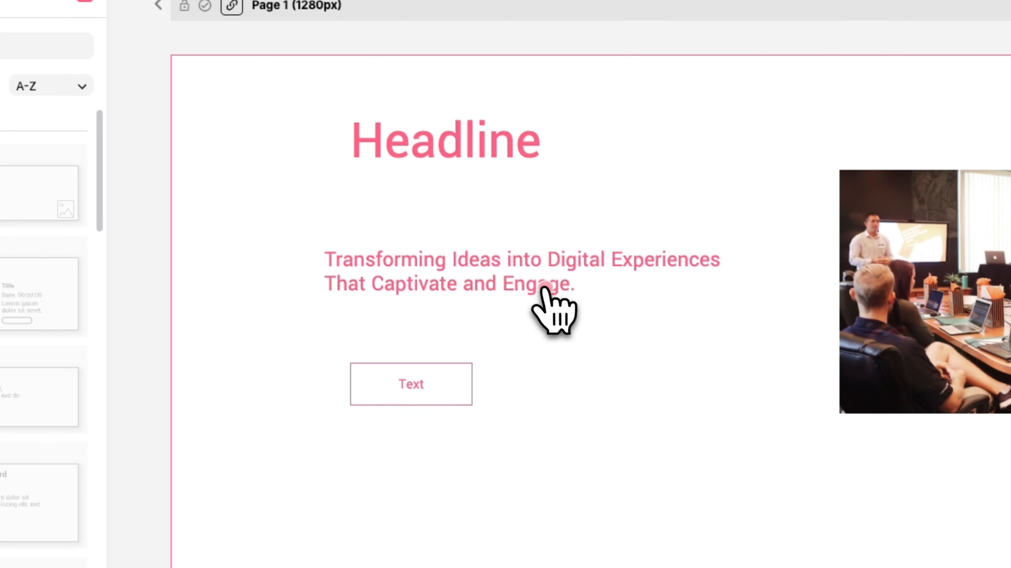
{"action": "left_click", "coordinate": [544, 287]}
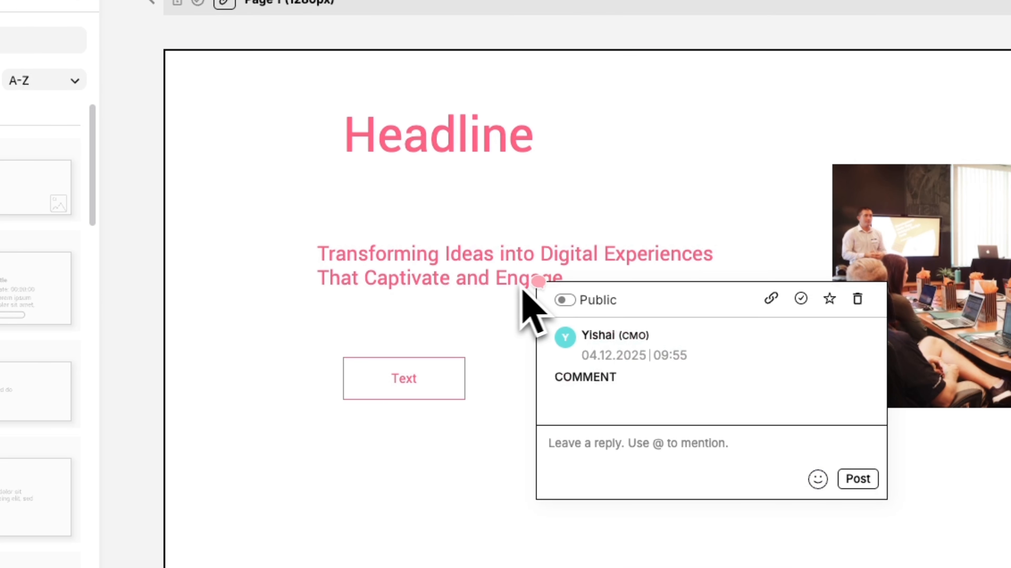
{"action": "left_click", "coordinate": [514, 295]}
{"action": "left_click", "coordinate": [502, 308]}
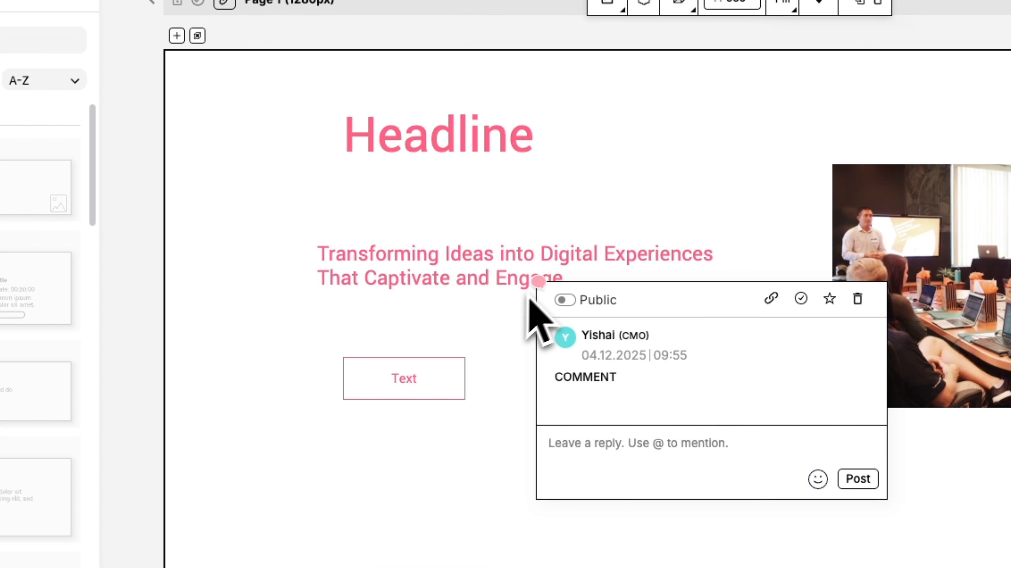
{"action": "left_click", "coordinate": [538, 283]}
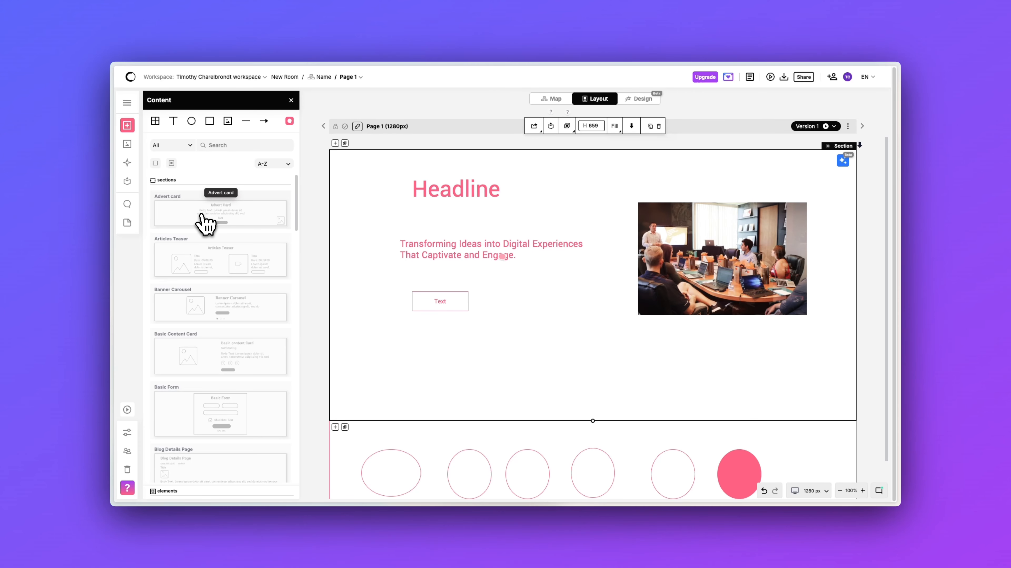
Scroll through the library's sections and elements, then open the Icons library.
{"action": "scroll", "coordinate": [210, 255], "scroll_direction": "down", "scroll_amount": 2}
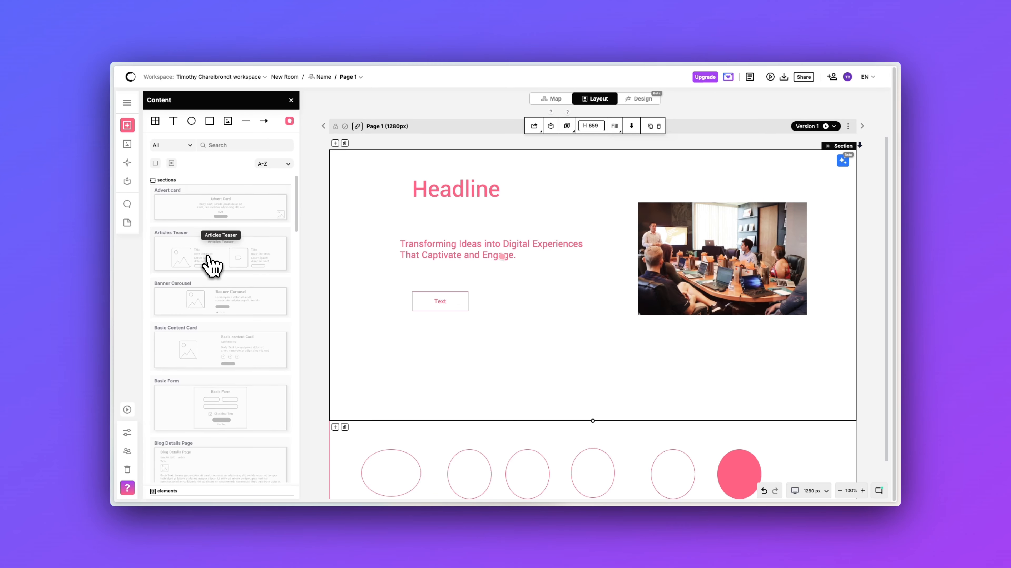
{"action": "scroll", "coordinate": [202, 290], "scroll_direction": "down", "scroll_amount": 1}
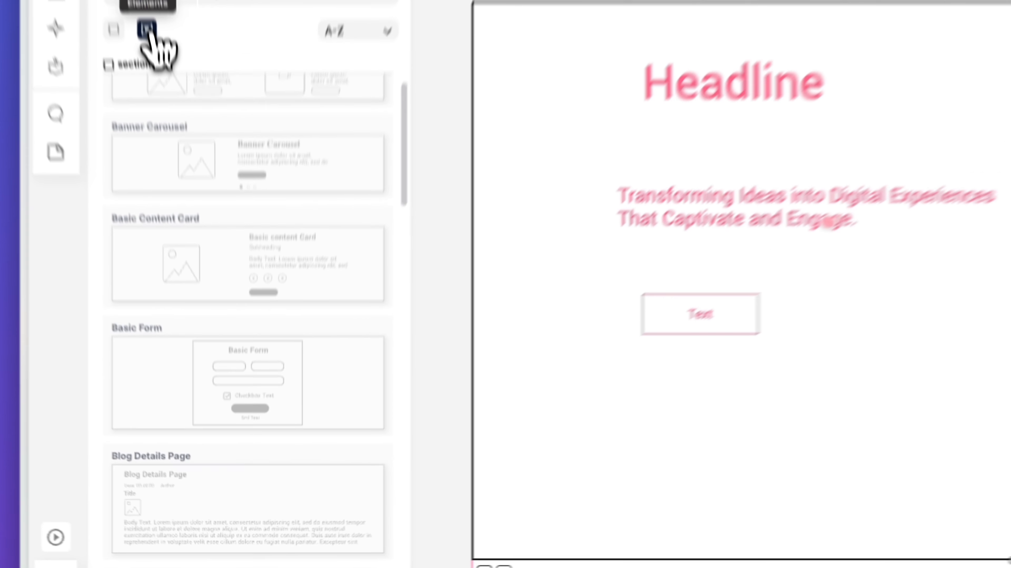
{"action": "left_click", "coordinate": [164, 132]}
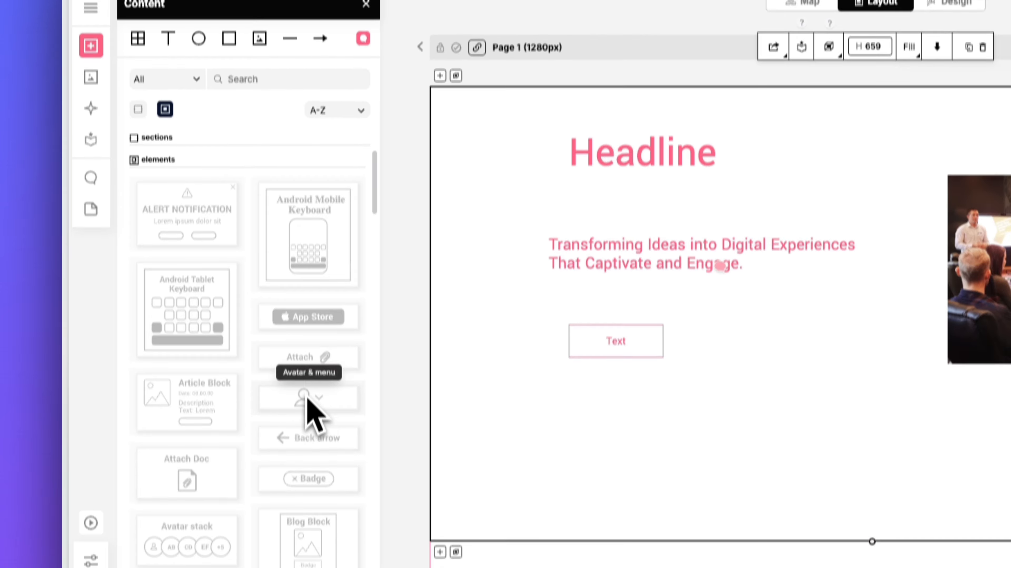
{"action": "scroll", "coordinate": [311, 438], "scroll_direction": "down", "scroll_amount": 2}
{"action": "scroll", "coordinate": [312, 380], "scroll_direction": "down", "scroll_amount": 6}
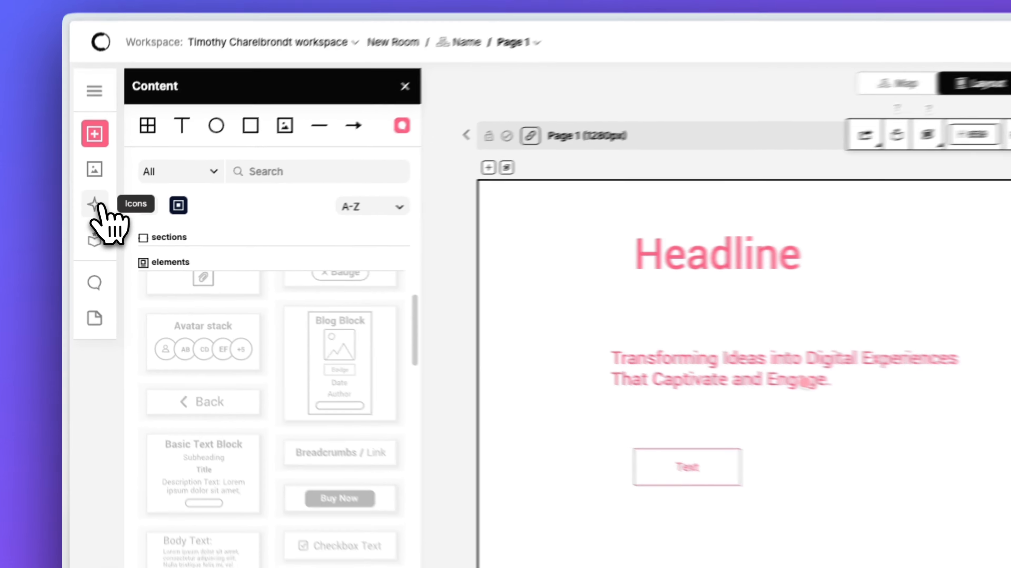
{"action": "left_click", "coordinate": [90, 72]}
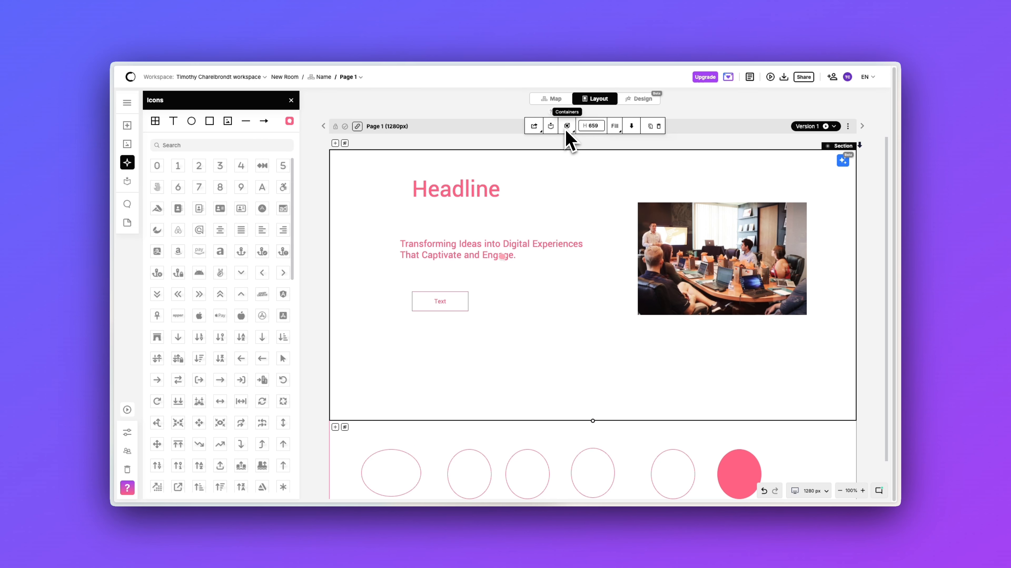
Close the Icons panel and open the hero section's AI Regenerate prompt.
{"action": "left_click", "coordinate": [291, 100]}
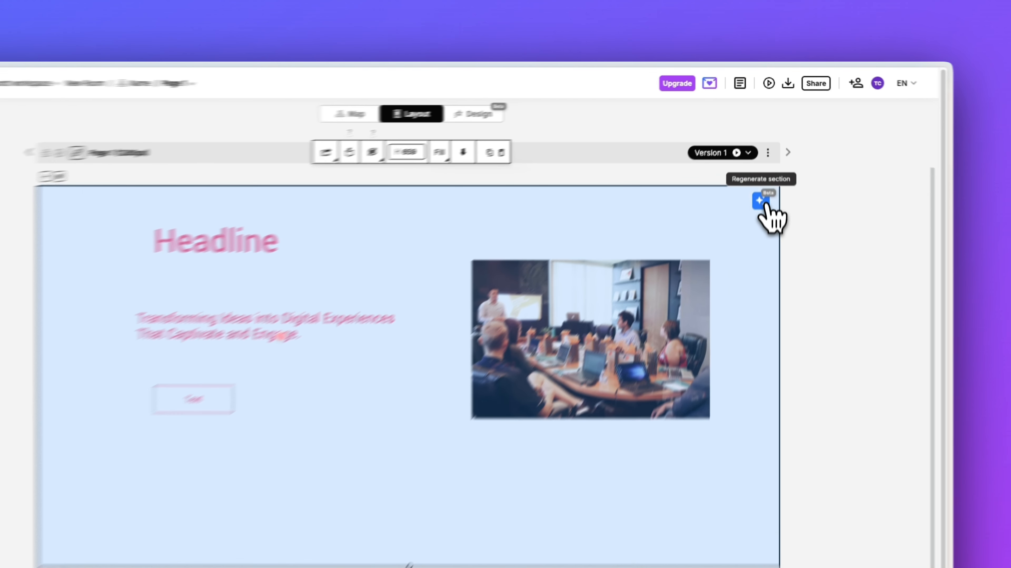
{"action": "left_click", "coordinate": [763, 161]}
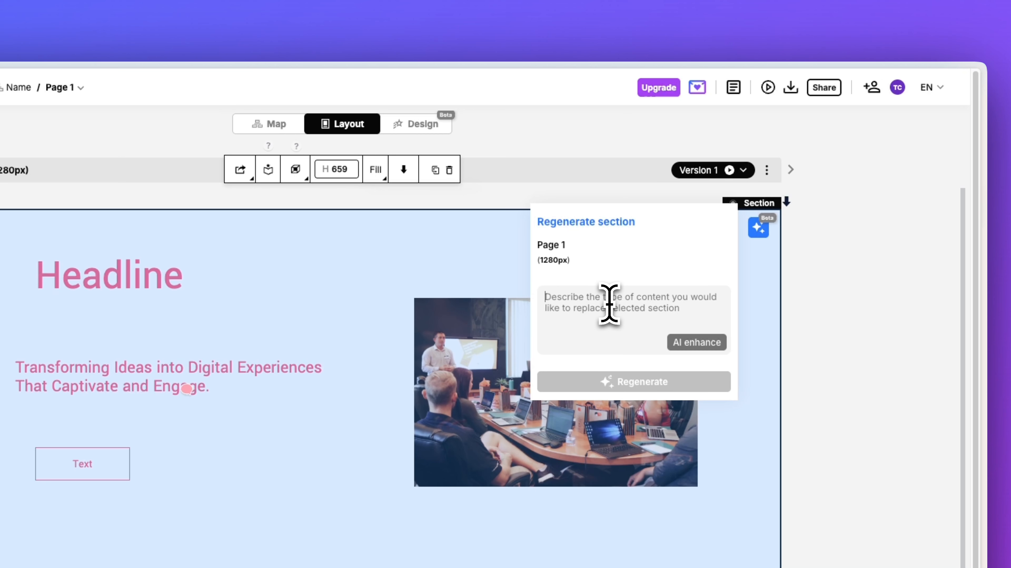
Dismiss the Regenerate section prompt and switch Page 1 to Design view.
{"action": "left_click", "coordinate": [439, 130]}
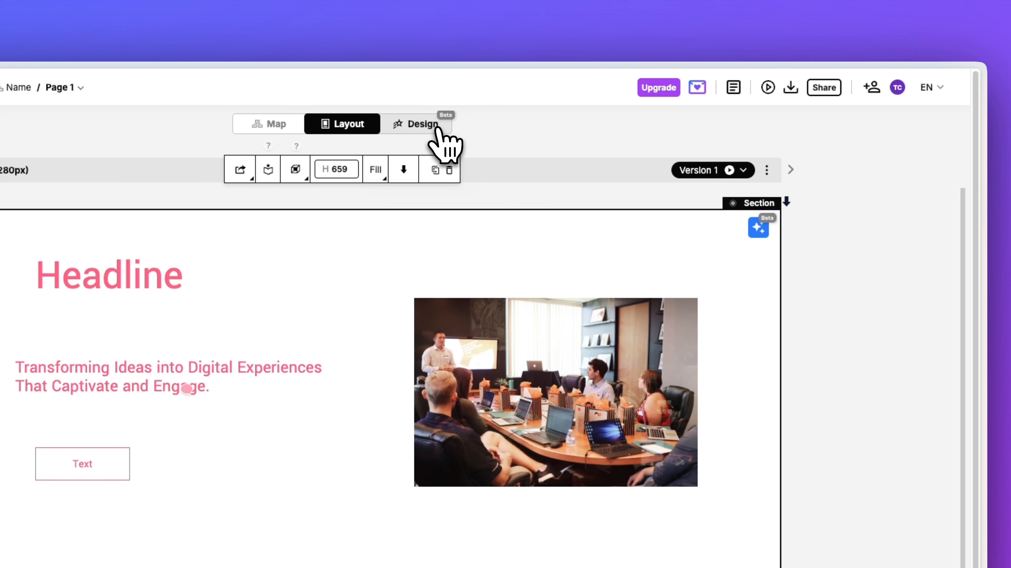
{"action": "left_click", "coordinate": [438, 129]}
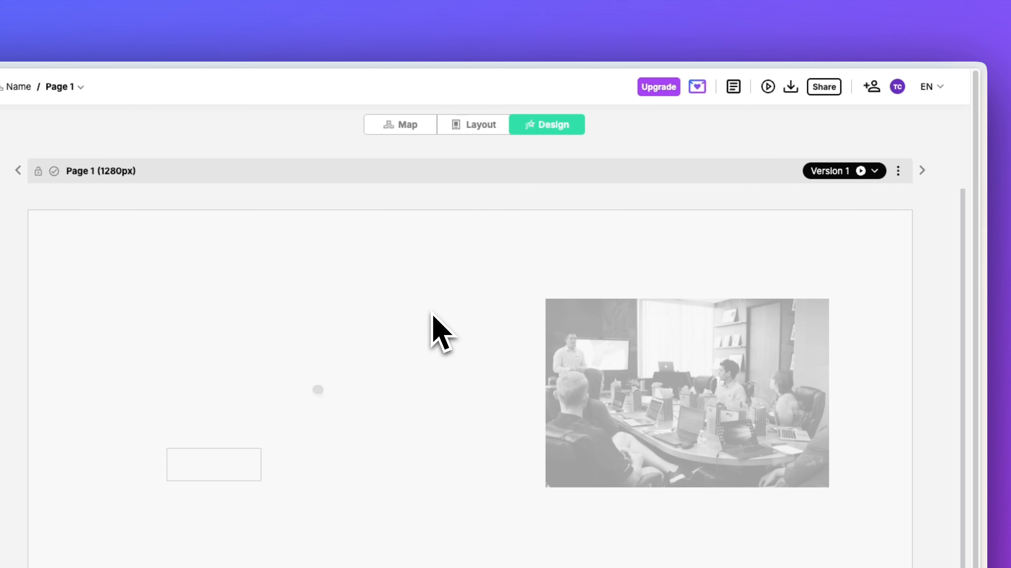